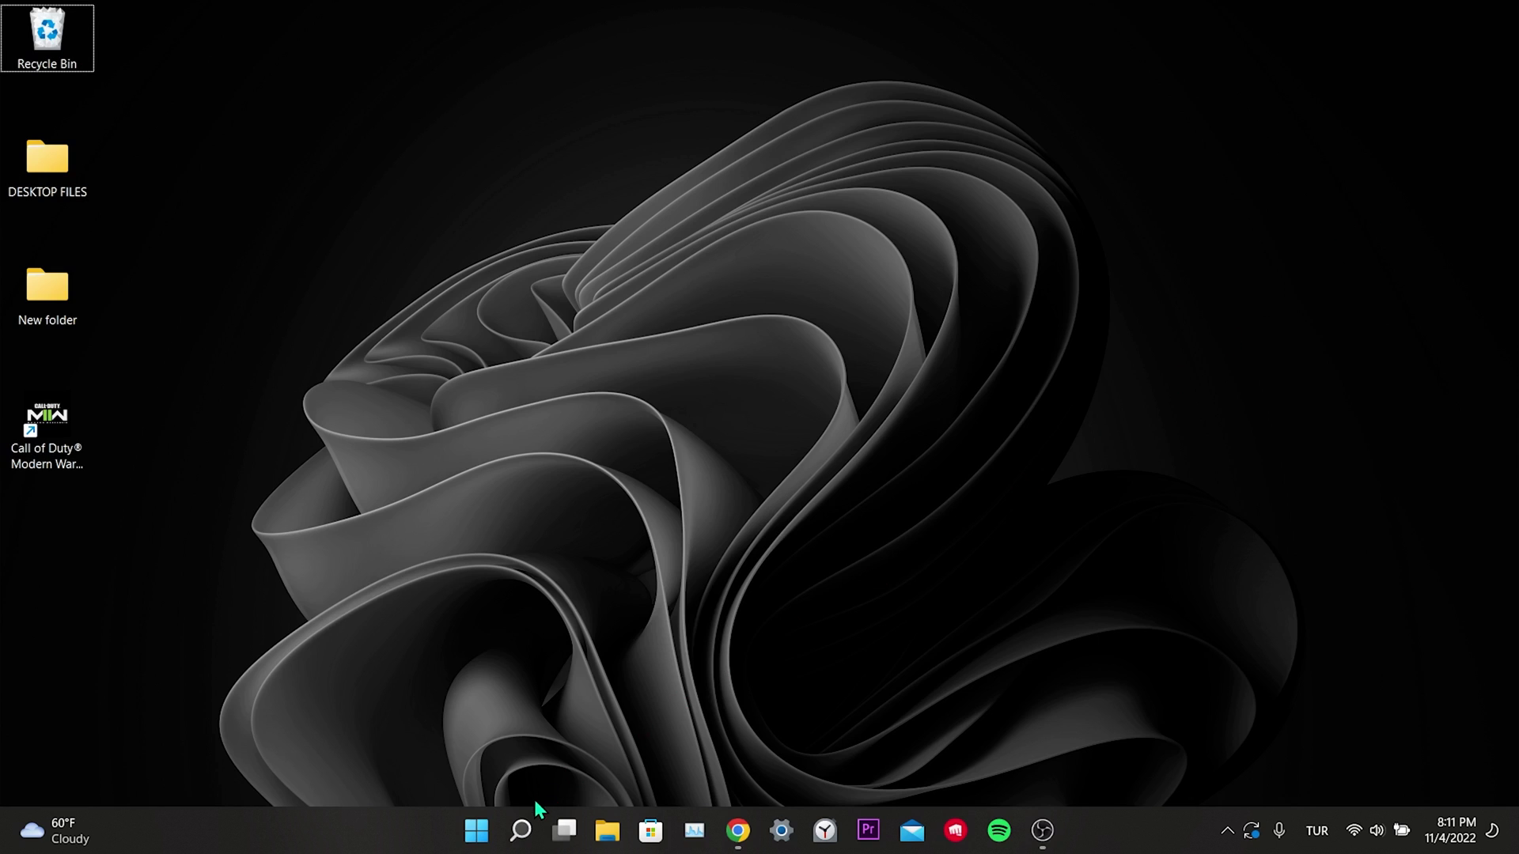
Step: Open the Windows Defender Firewall page in the System and Security section of Control Panel
left_click(522, 822)
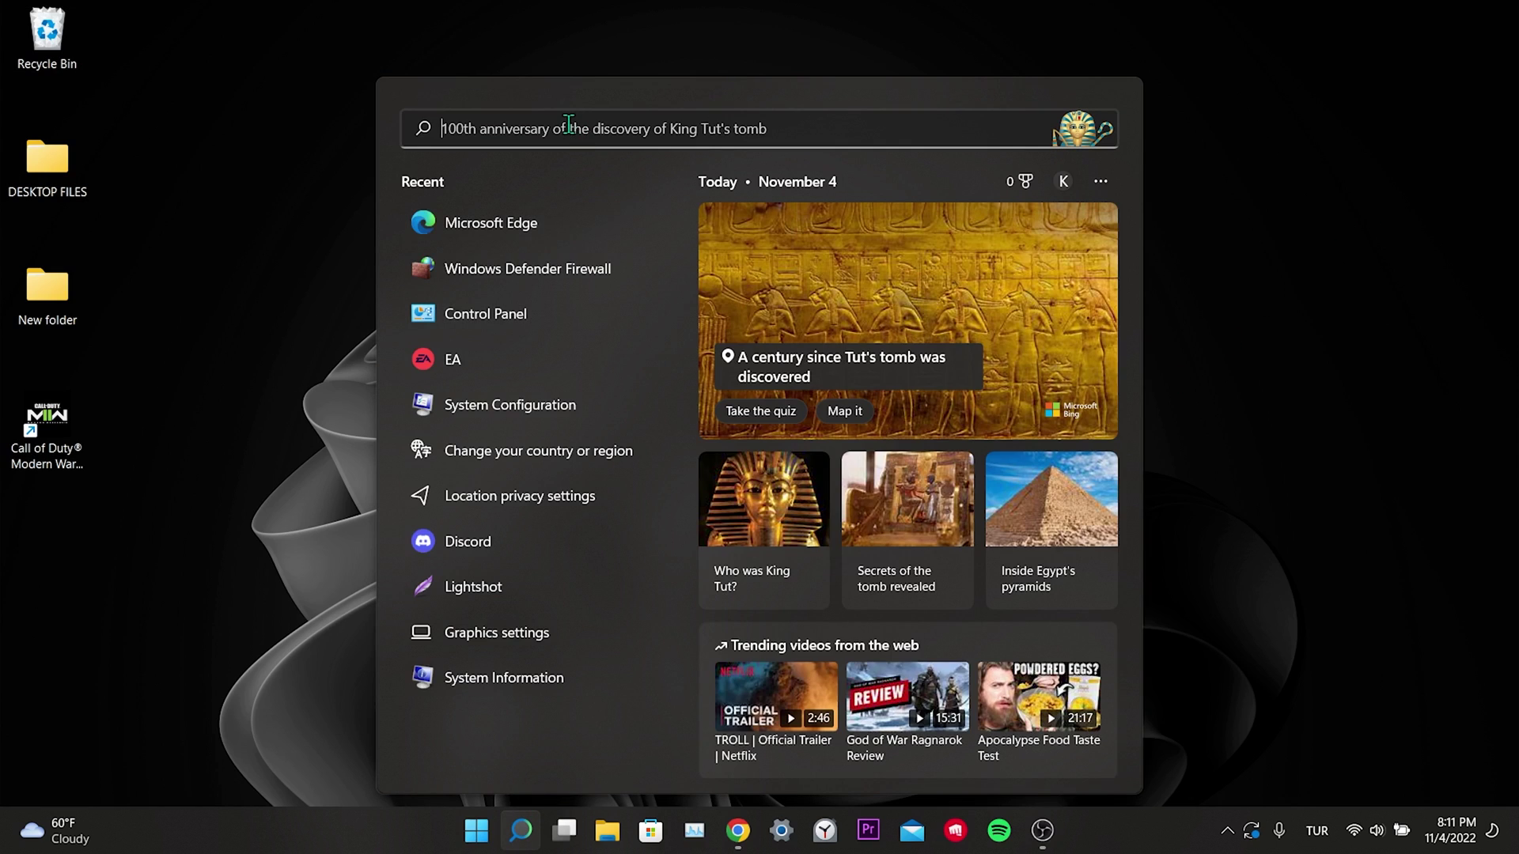
type("control")
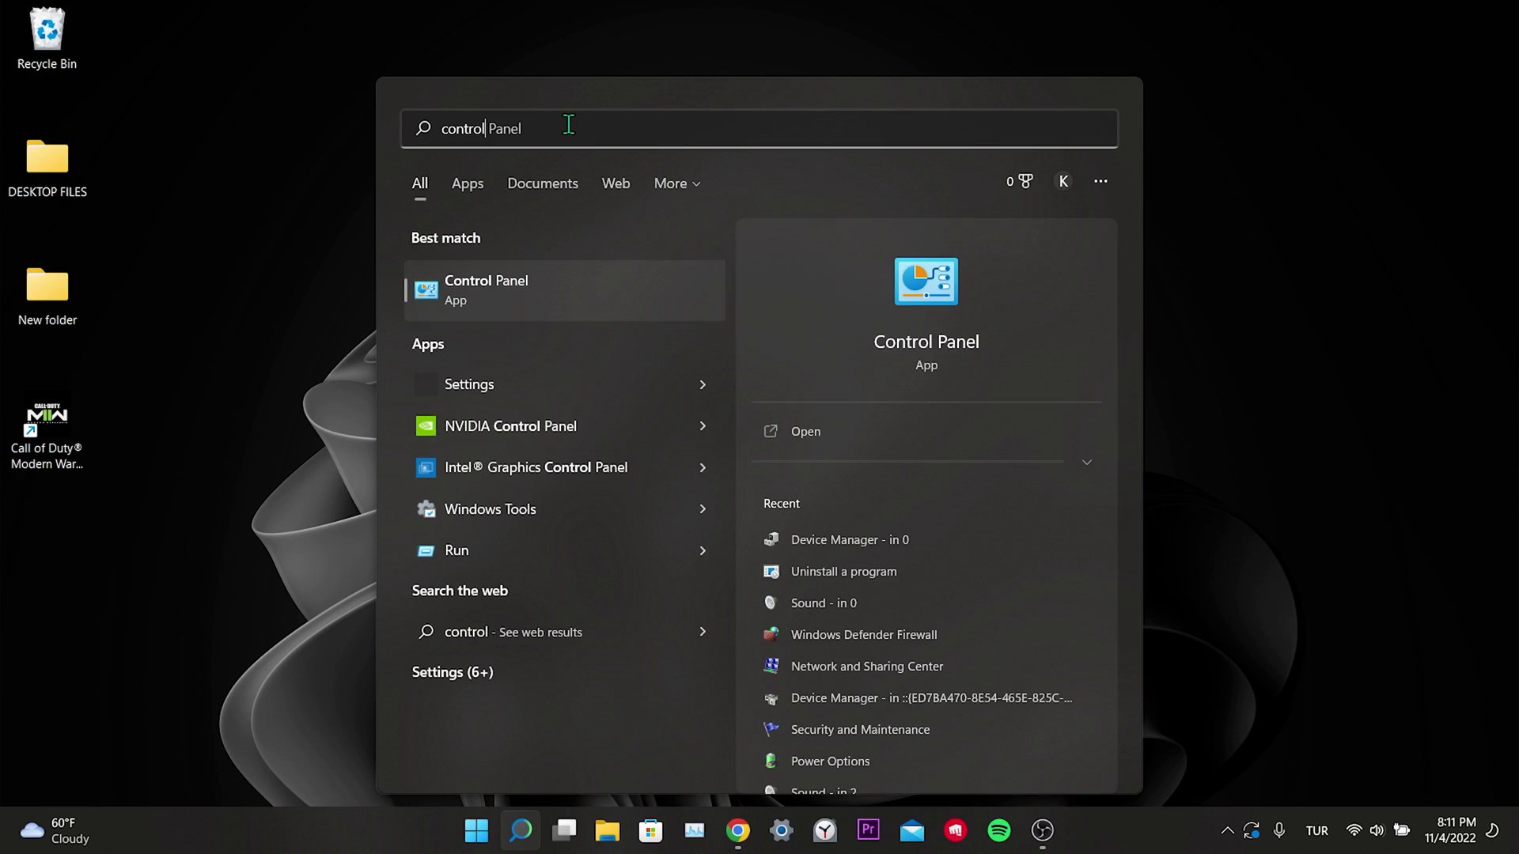
left_click(554, 277)
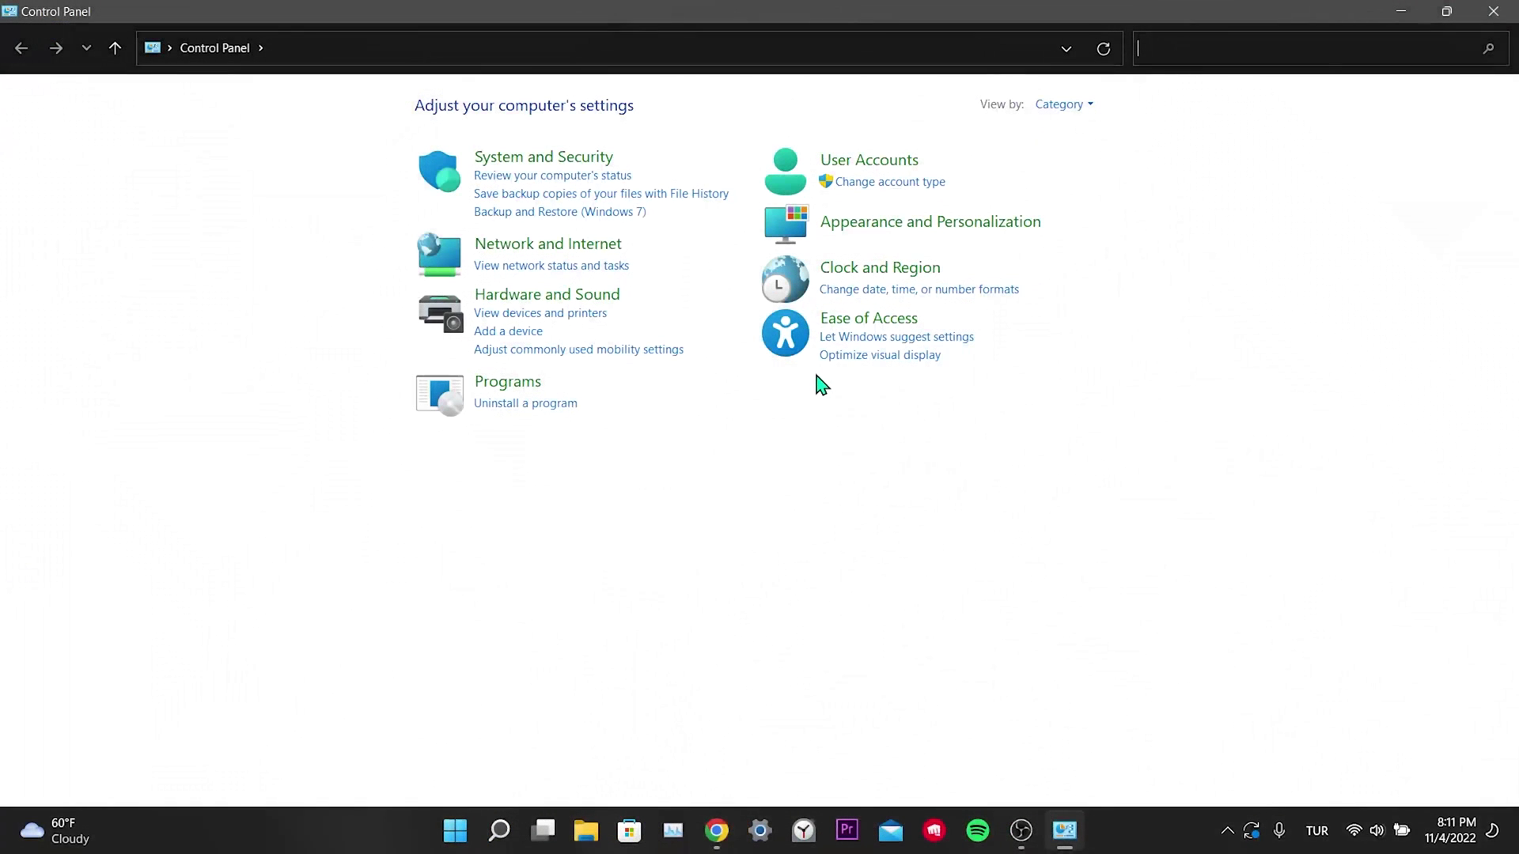
left_click(571, 158)
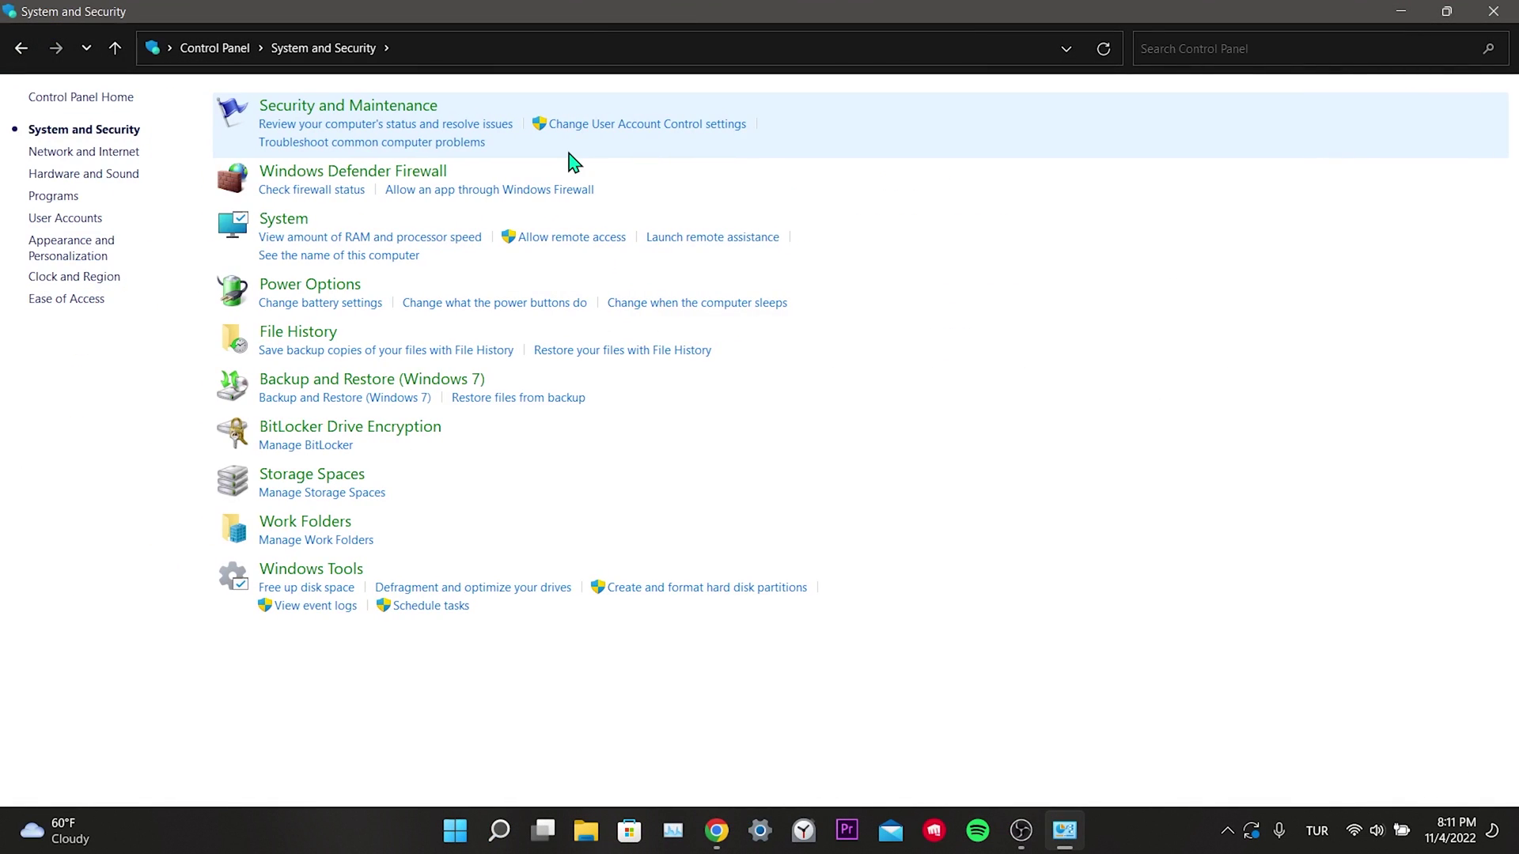
left_click(435, 174)
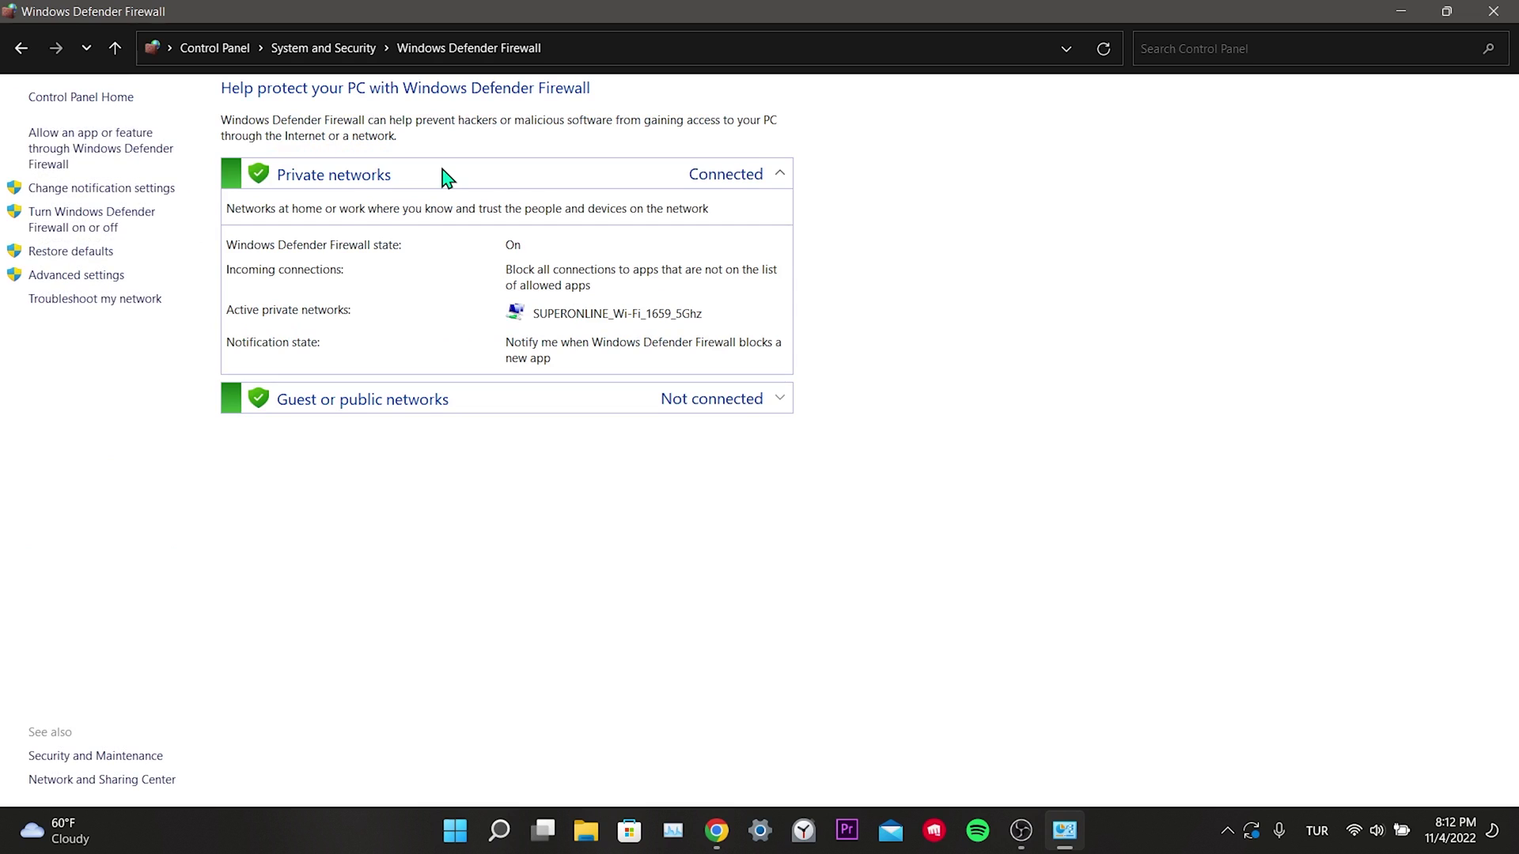
Step: Turn off Windows Defender Firewall for both private and public networks and apply the change
left_click(127, 225)
left_click(534, 246)
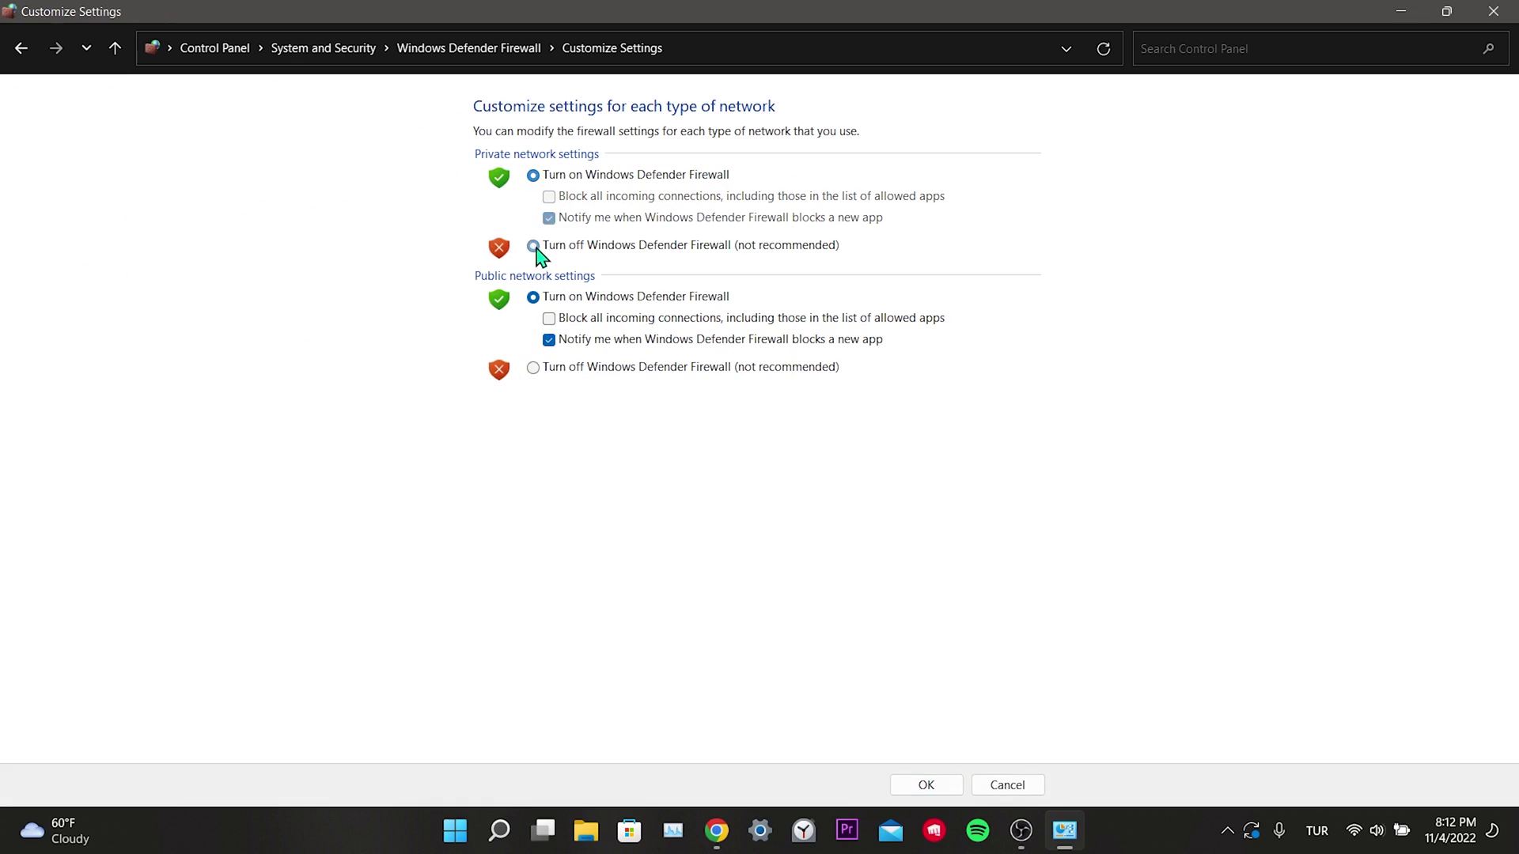
left_click(533, 367)
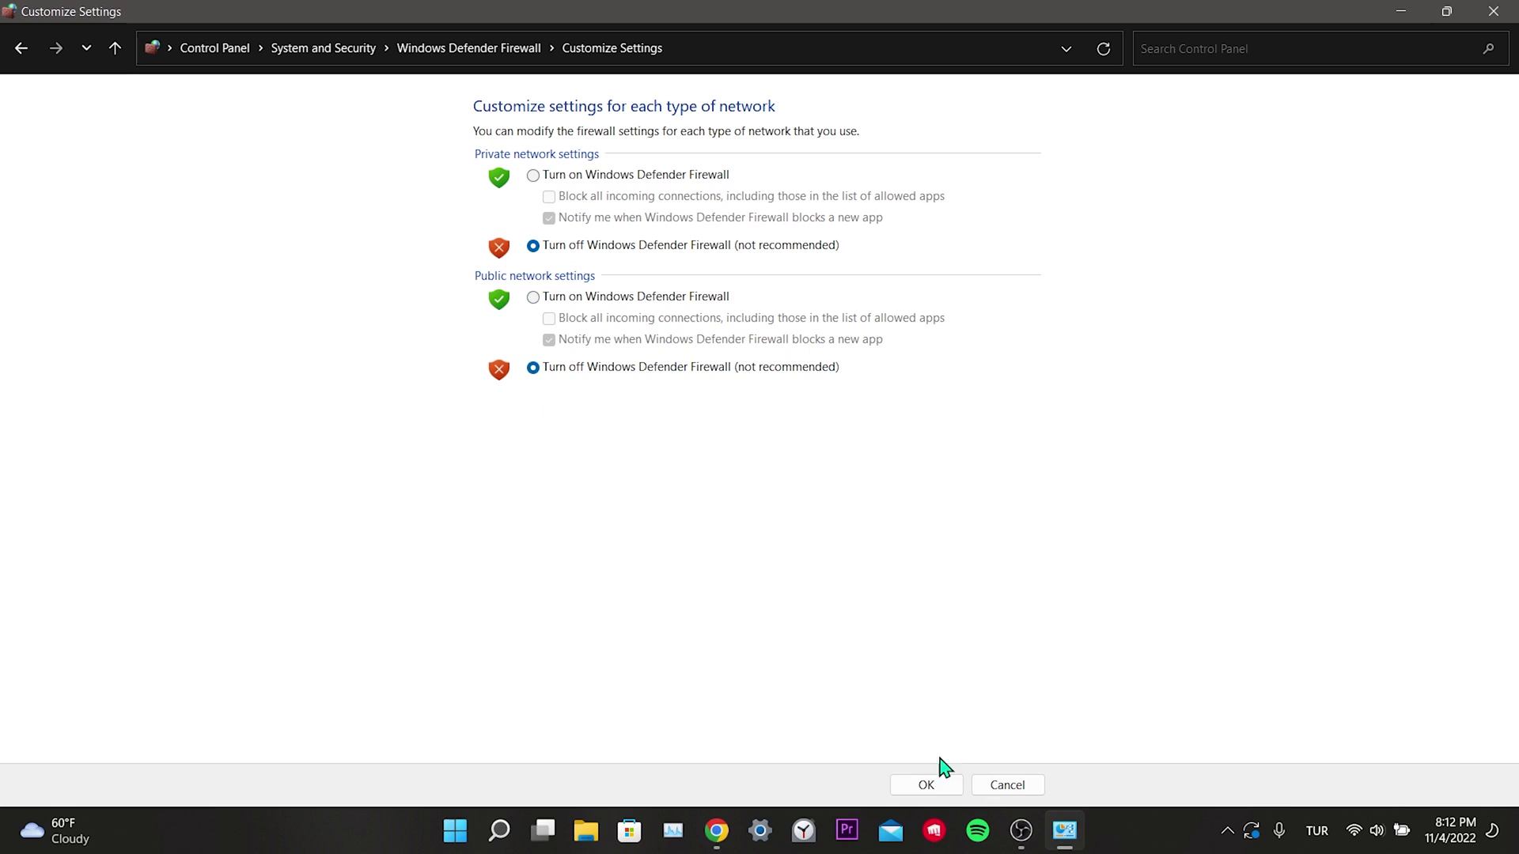
left_click(960, 786)
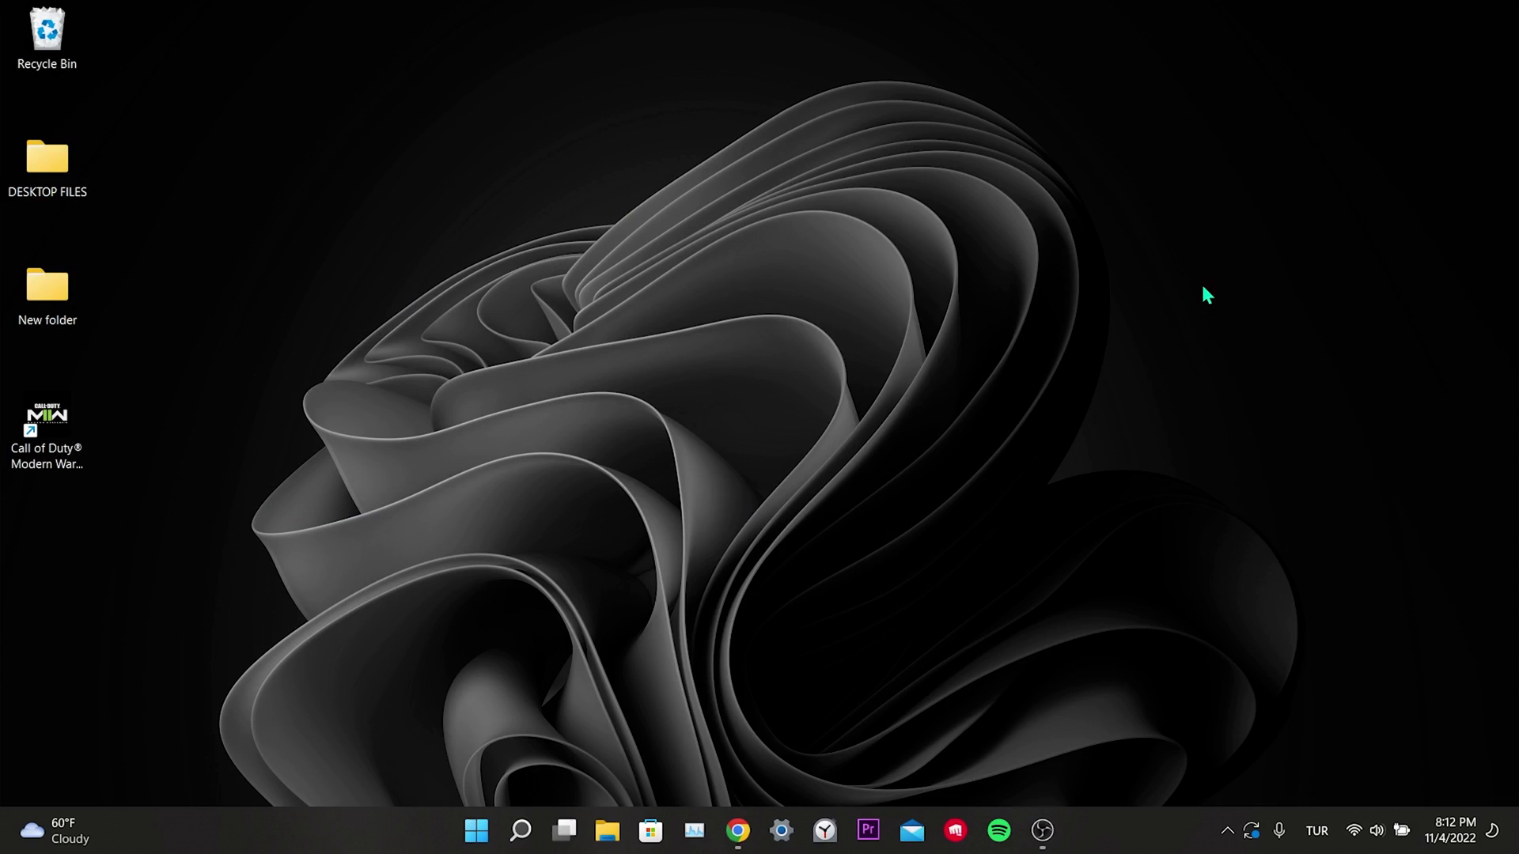
Step: In Windows Settings, go to the Game Mode page under Gaming and open its related Graphics settings
left_click(788, 815)
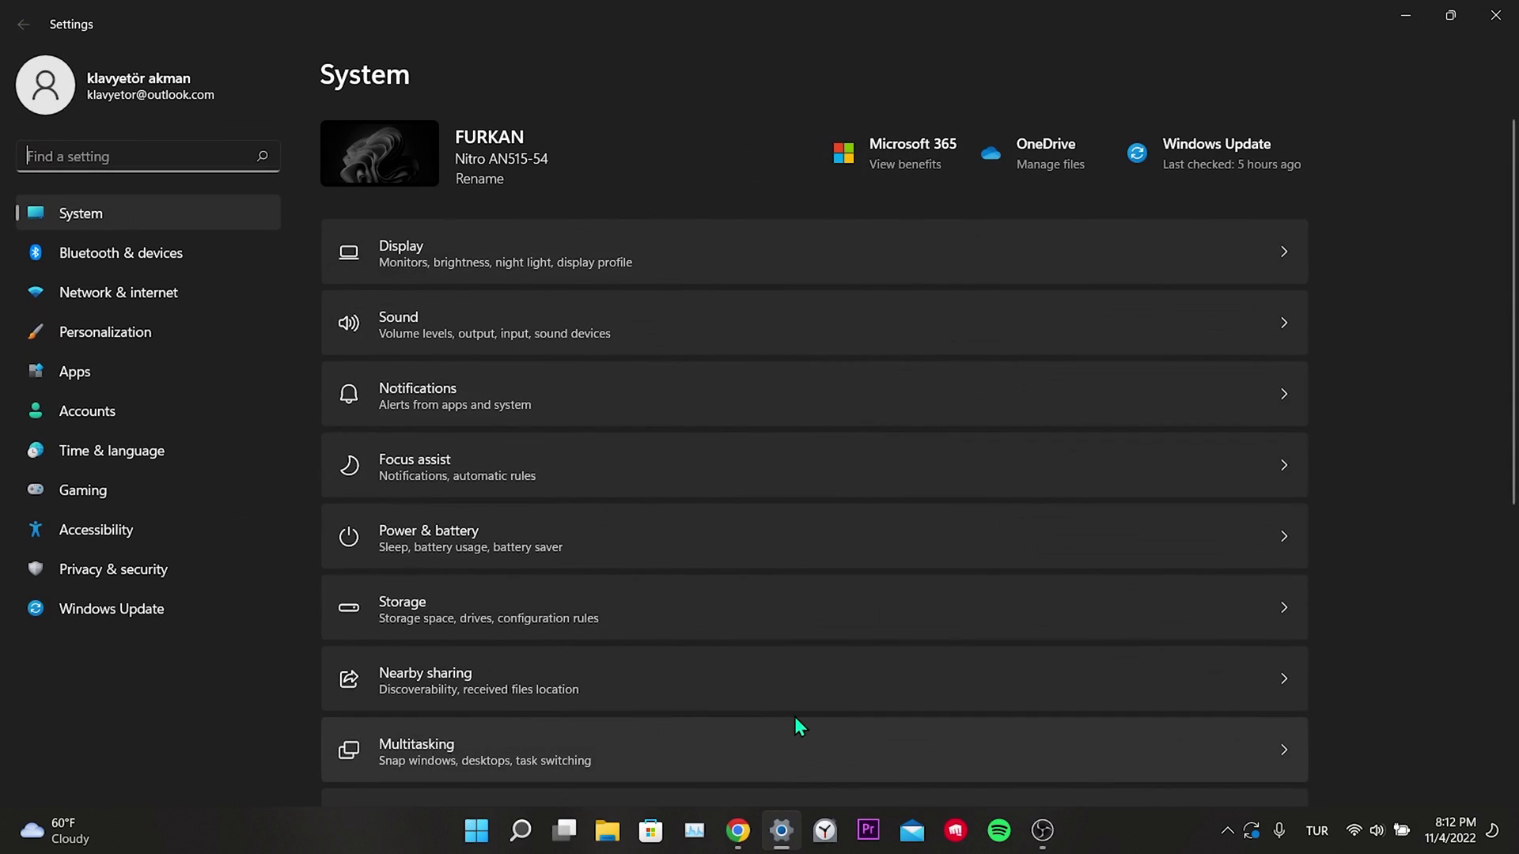
left_click(109, 496)
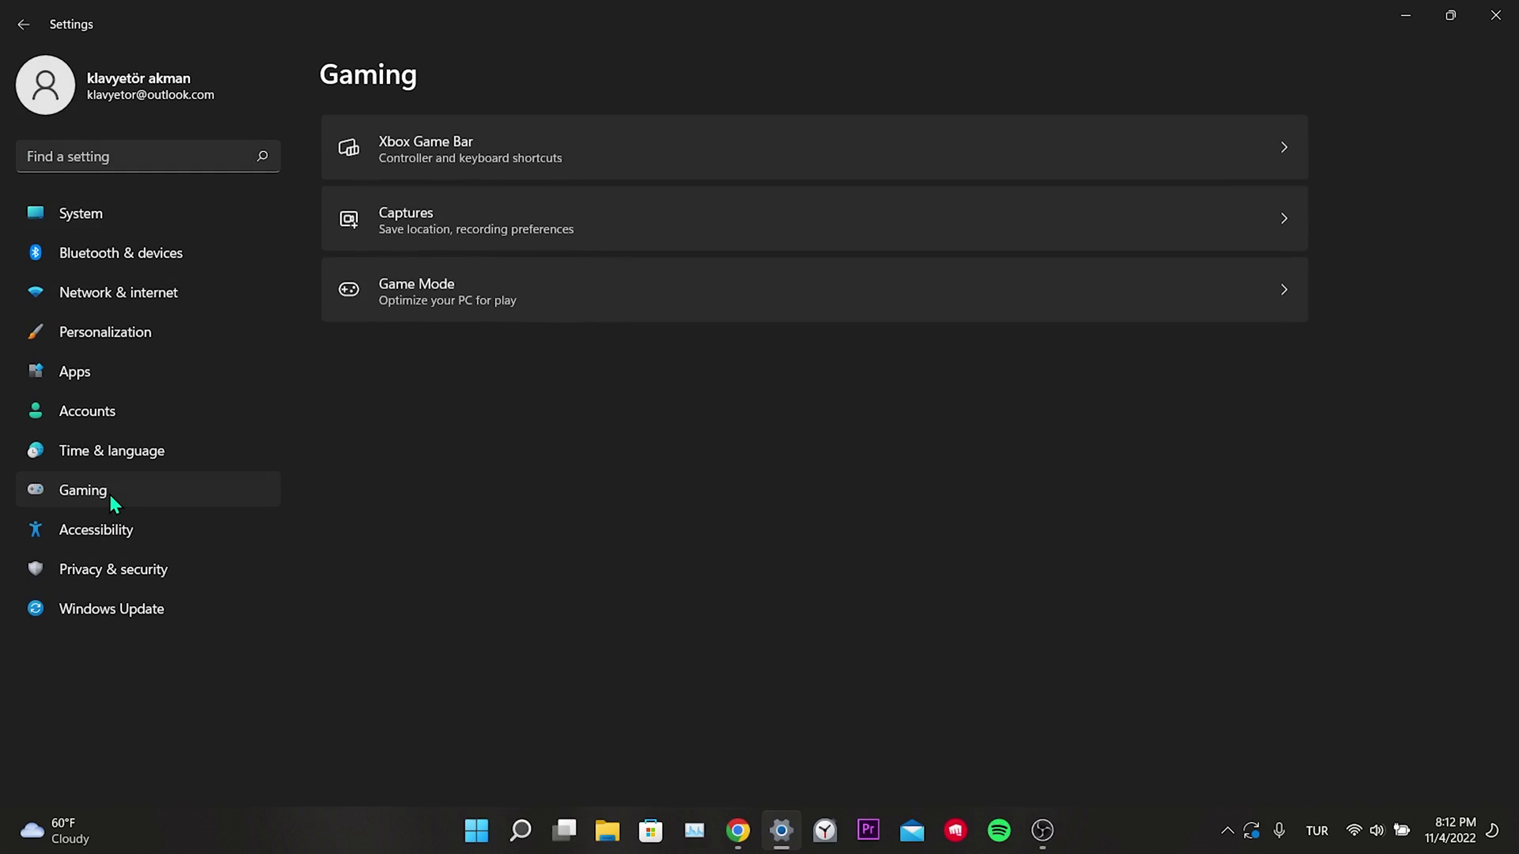
left_click(586, 309)
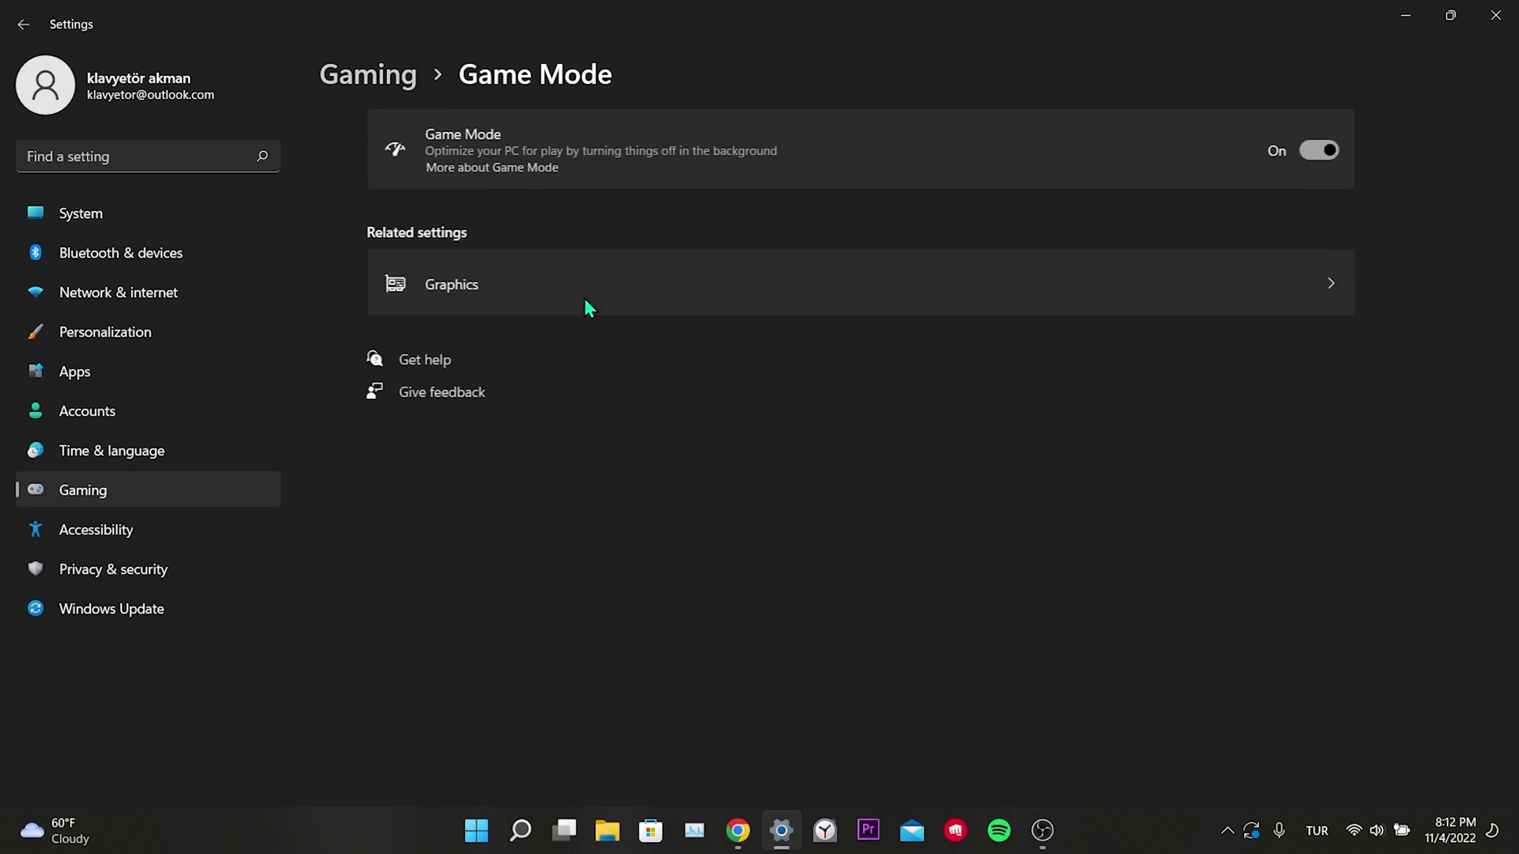
left_click(585, 301)
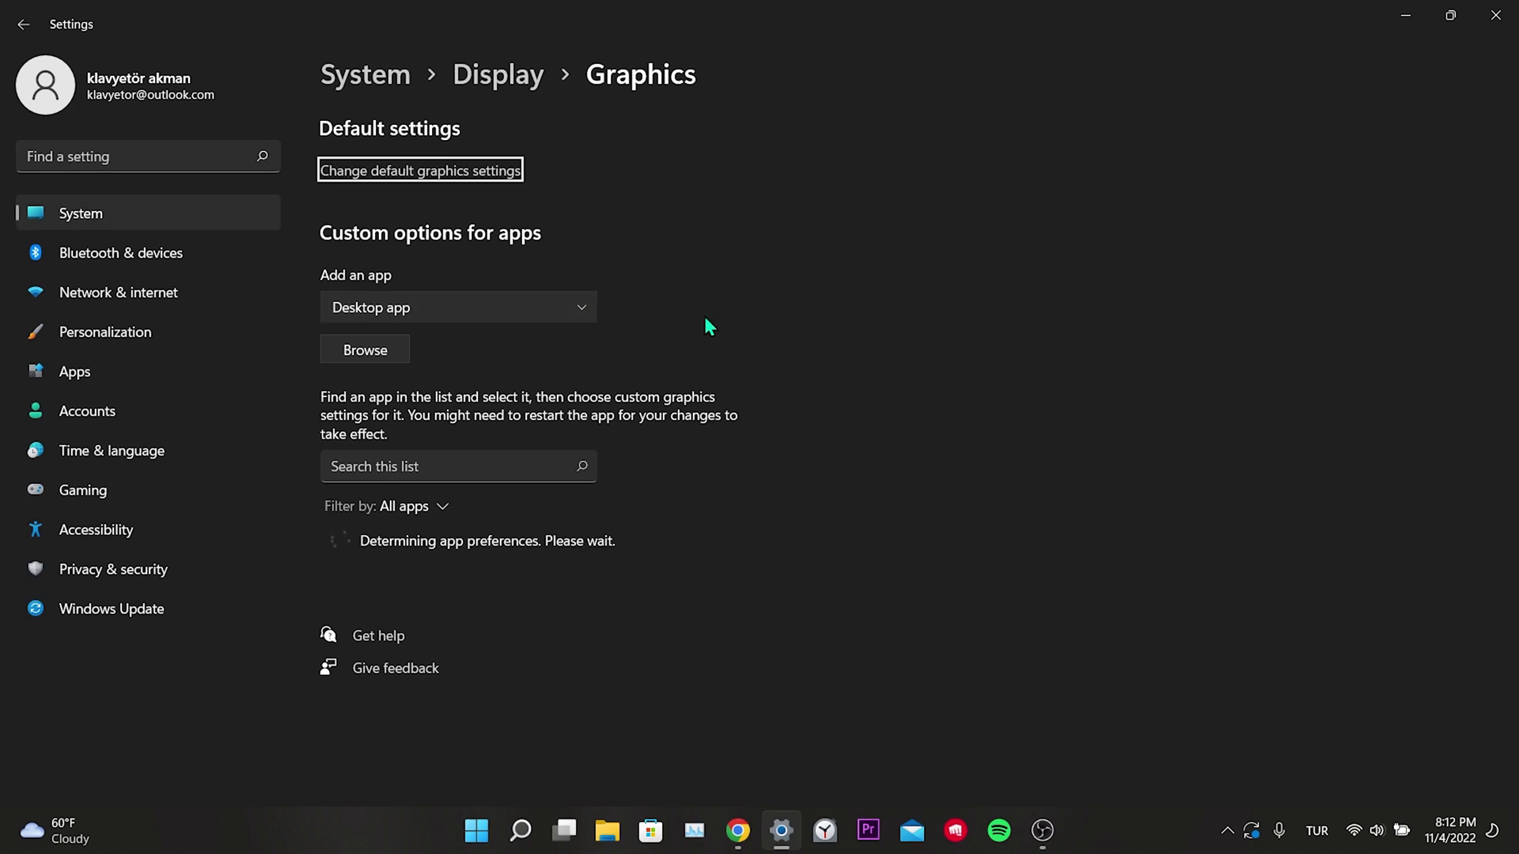
Step: Set the graphics preference for Call of Duty HQ to High performance and save it
scroll(764, 326, "down", 2)
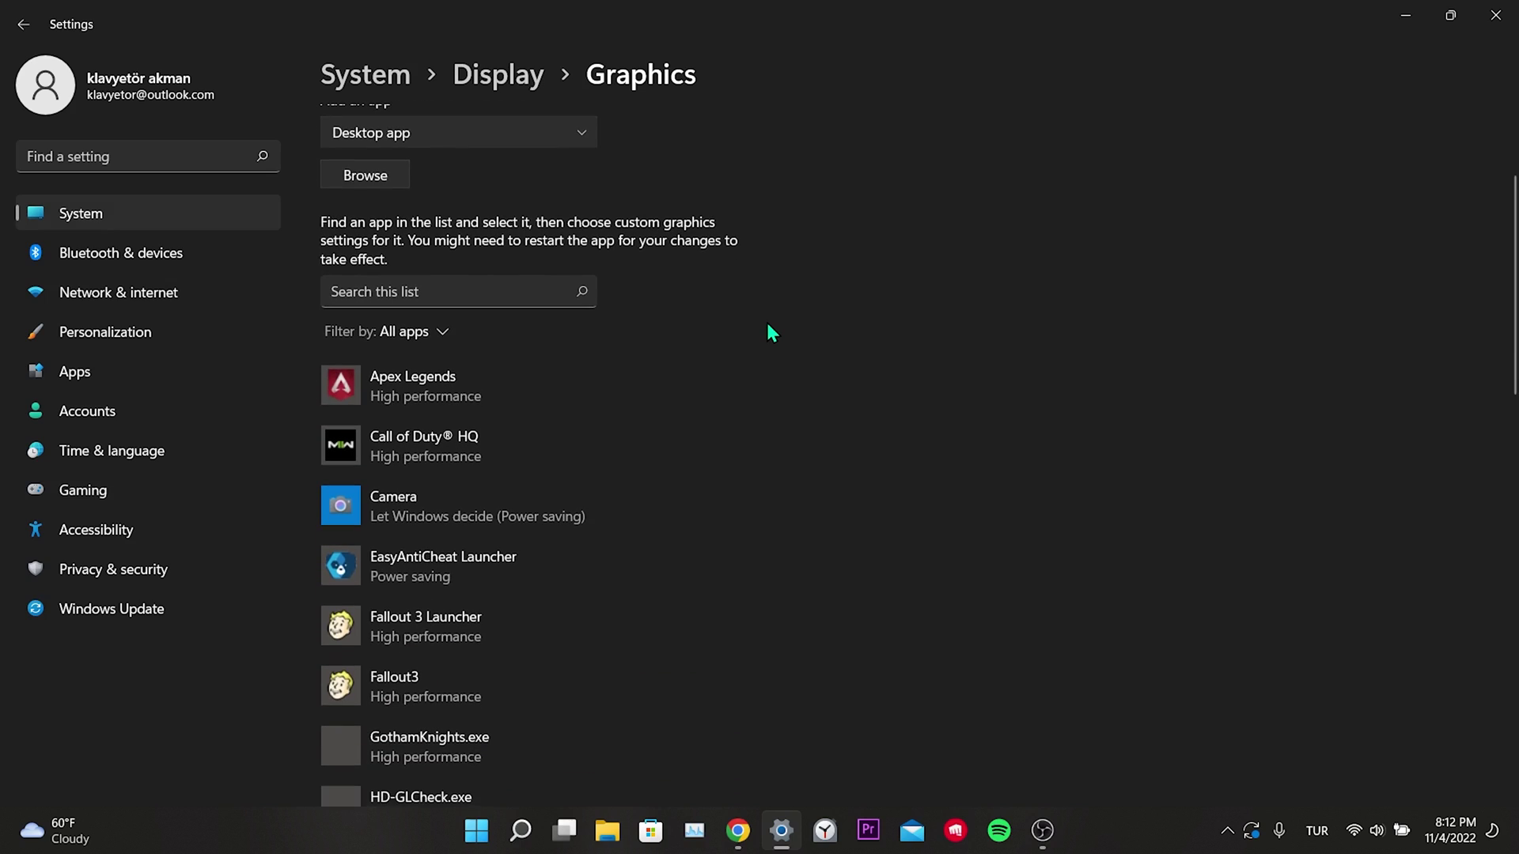
left_click(484, 447)
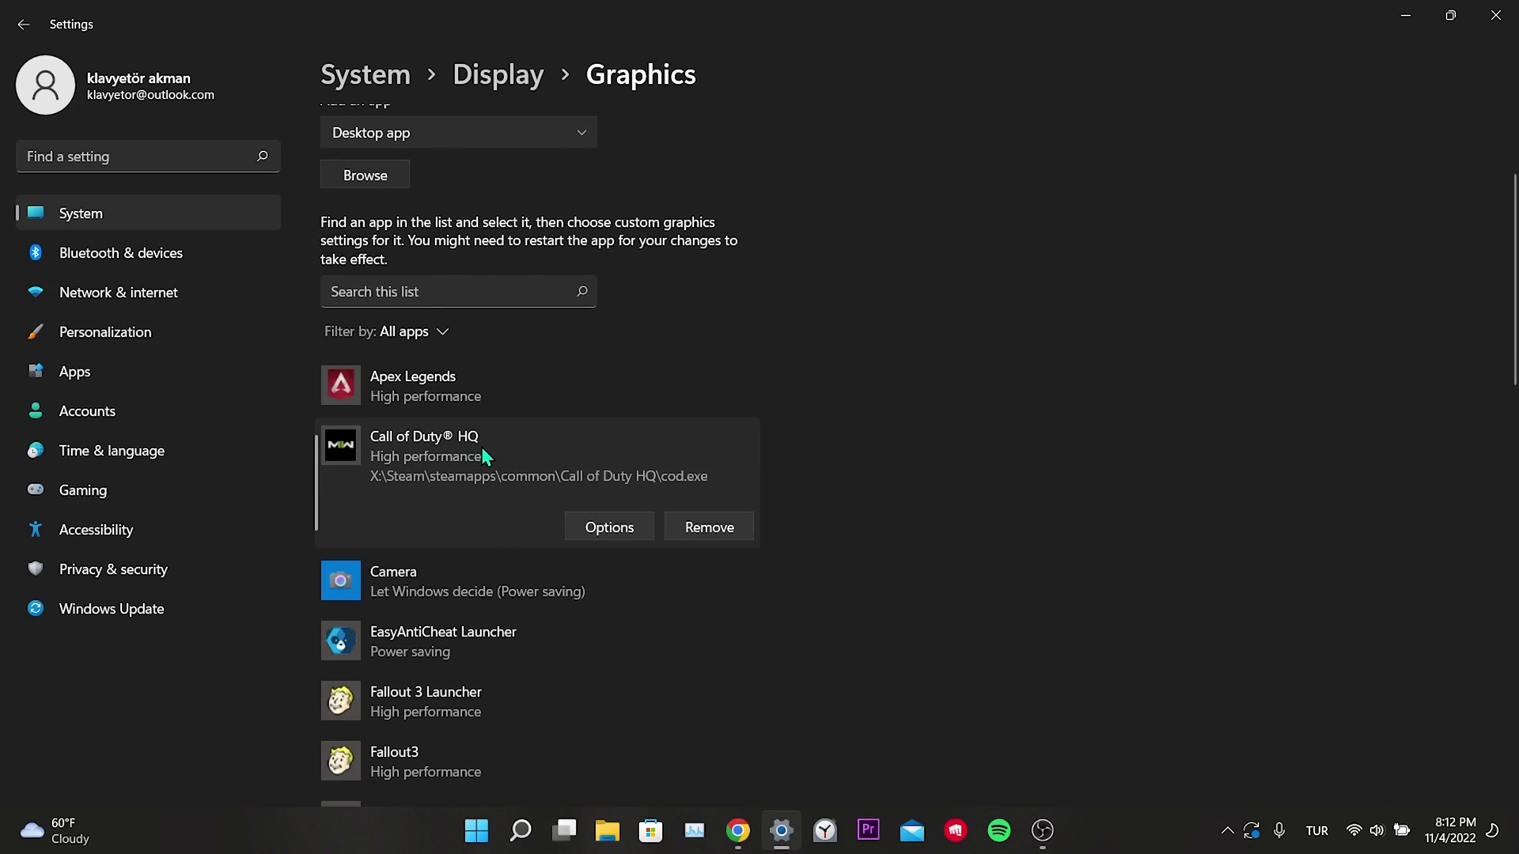
left_click(590, 529)
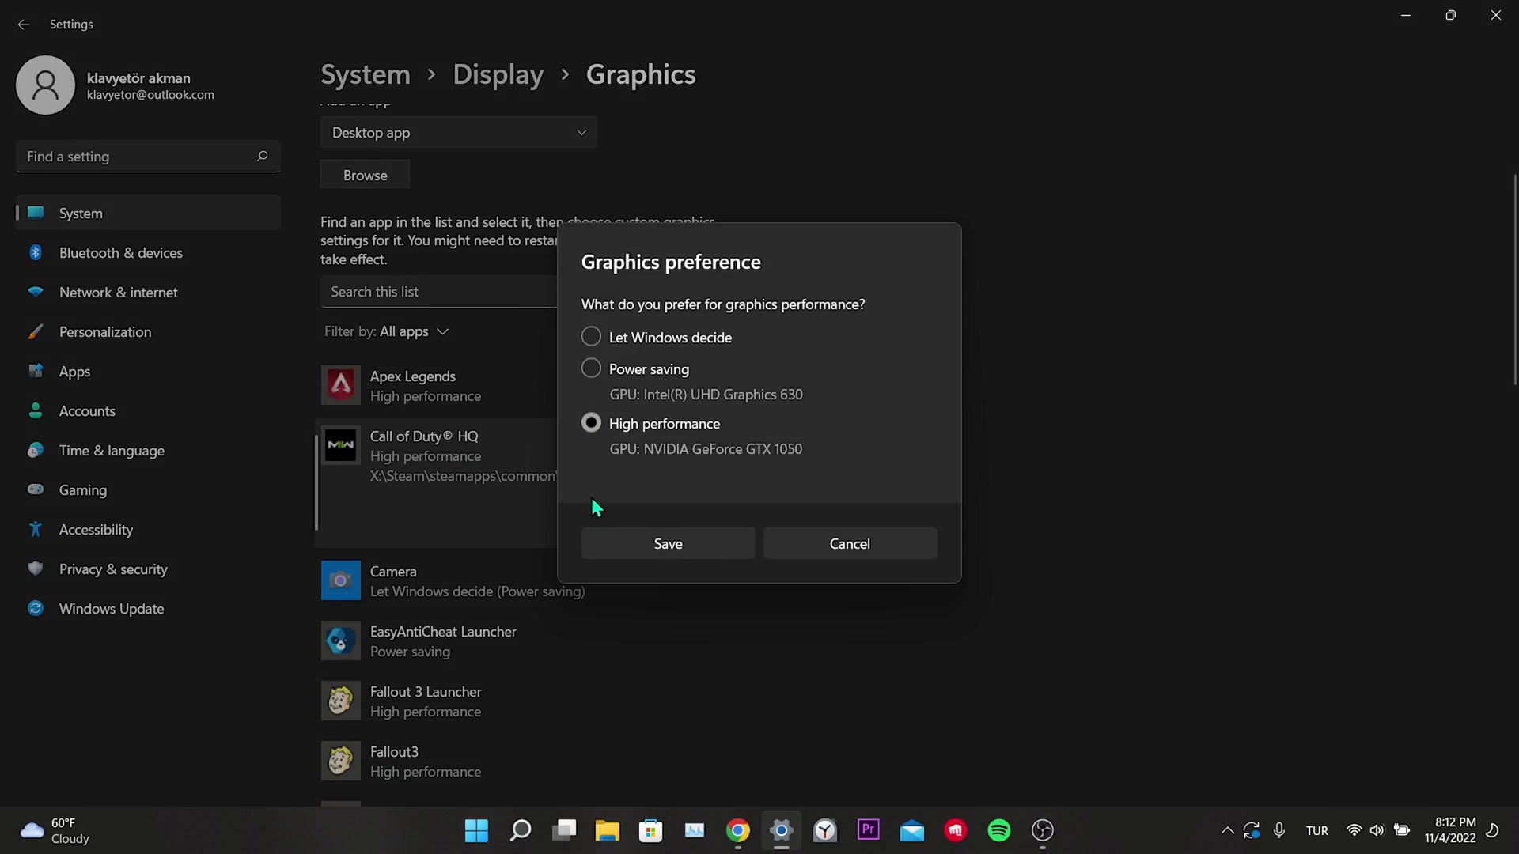
left_click(591, 424)
left_click(669, 541)
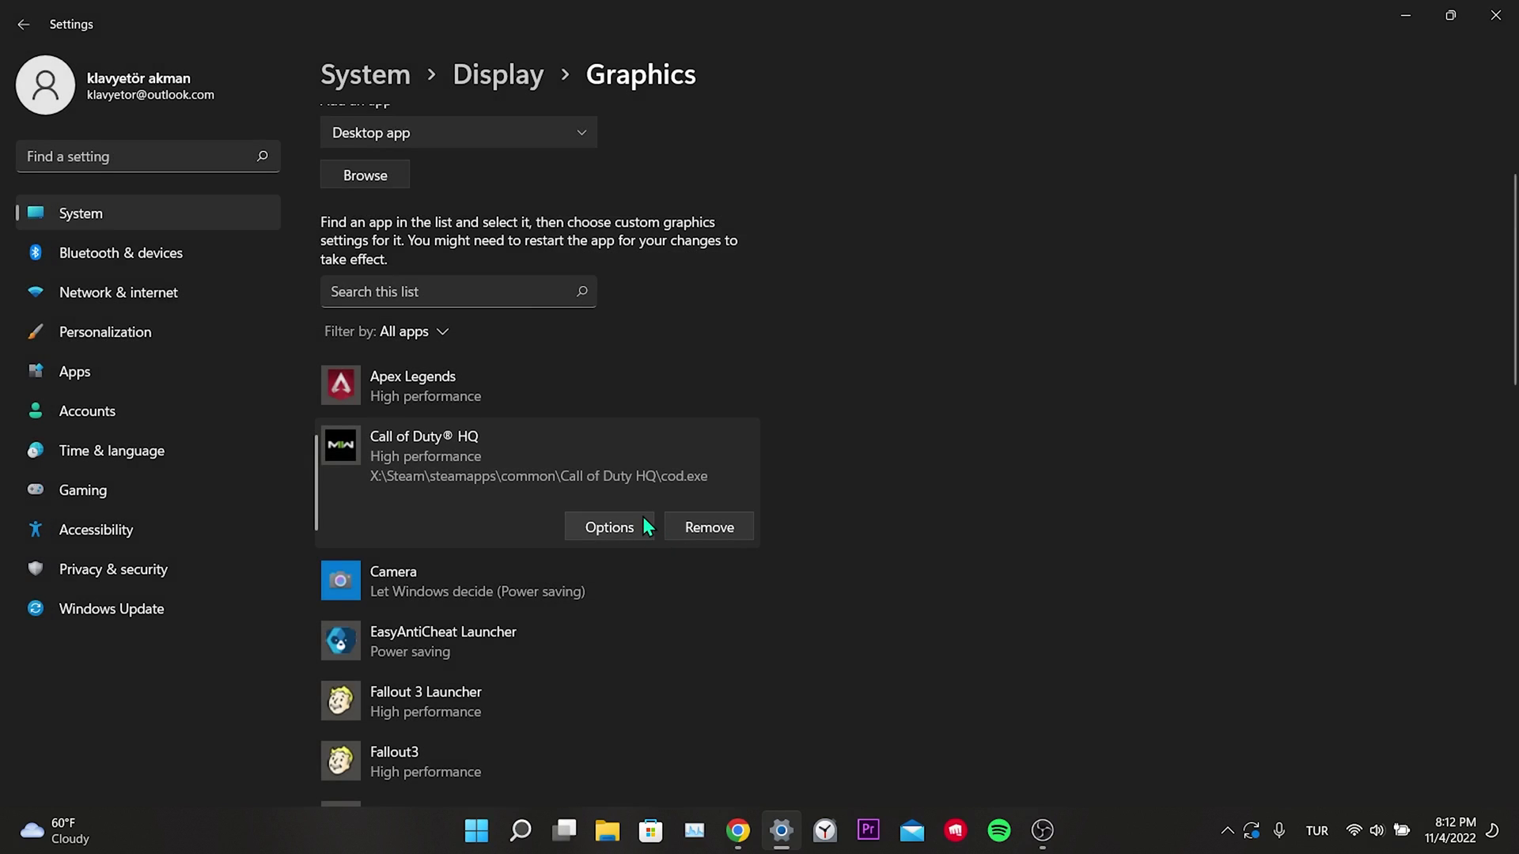
scroll(768, 491, "up", 3)
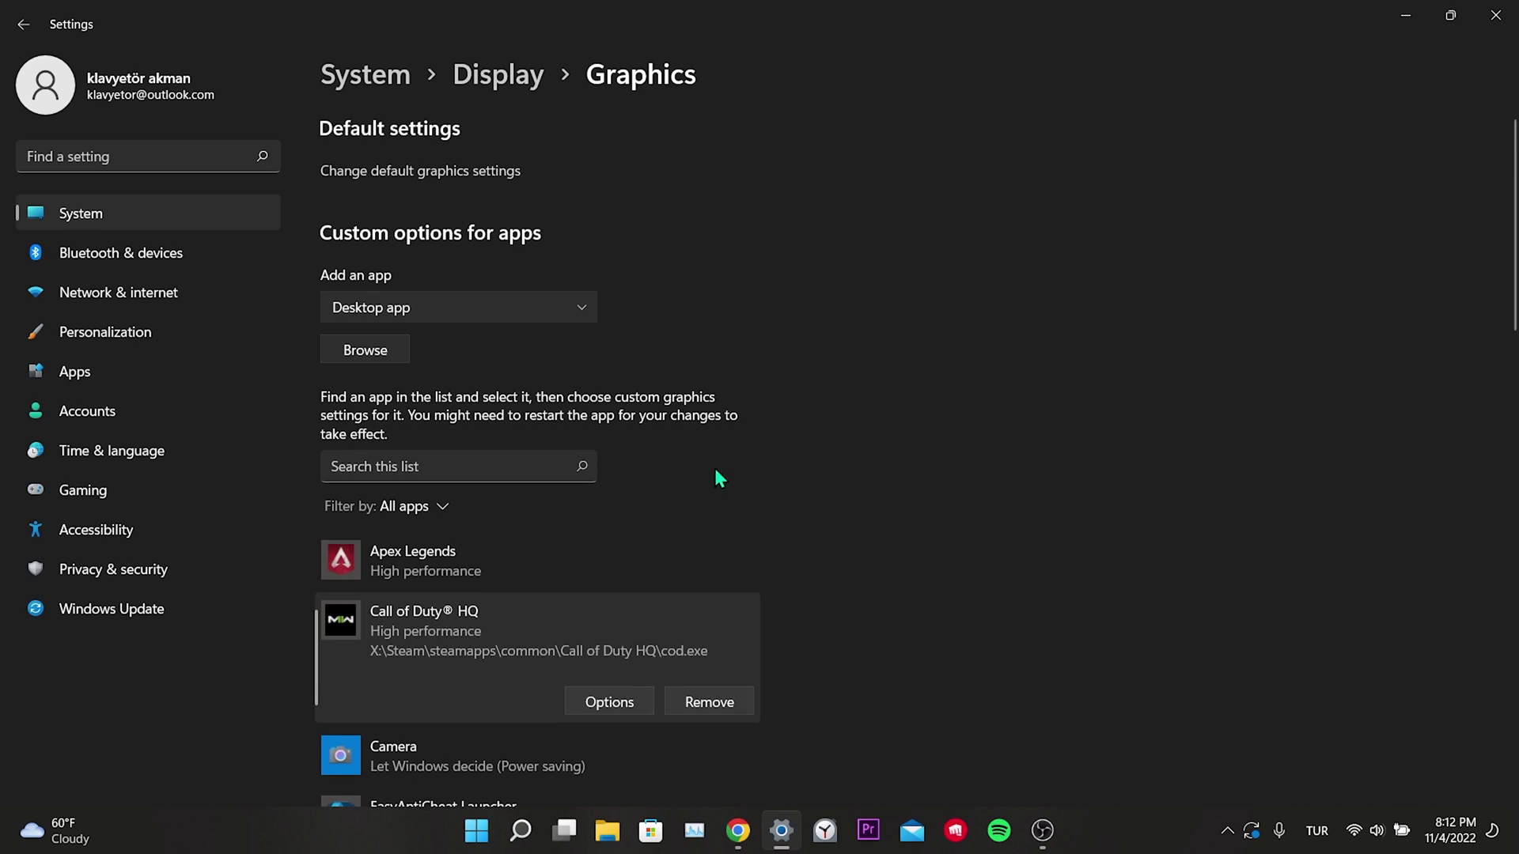
left_click(393, 348)
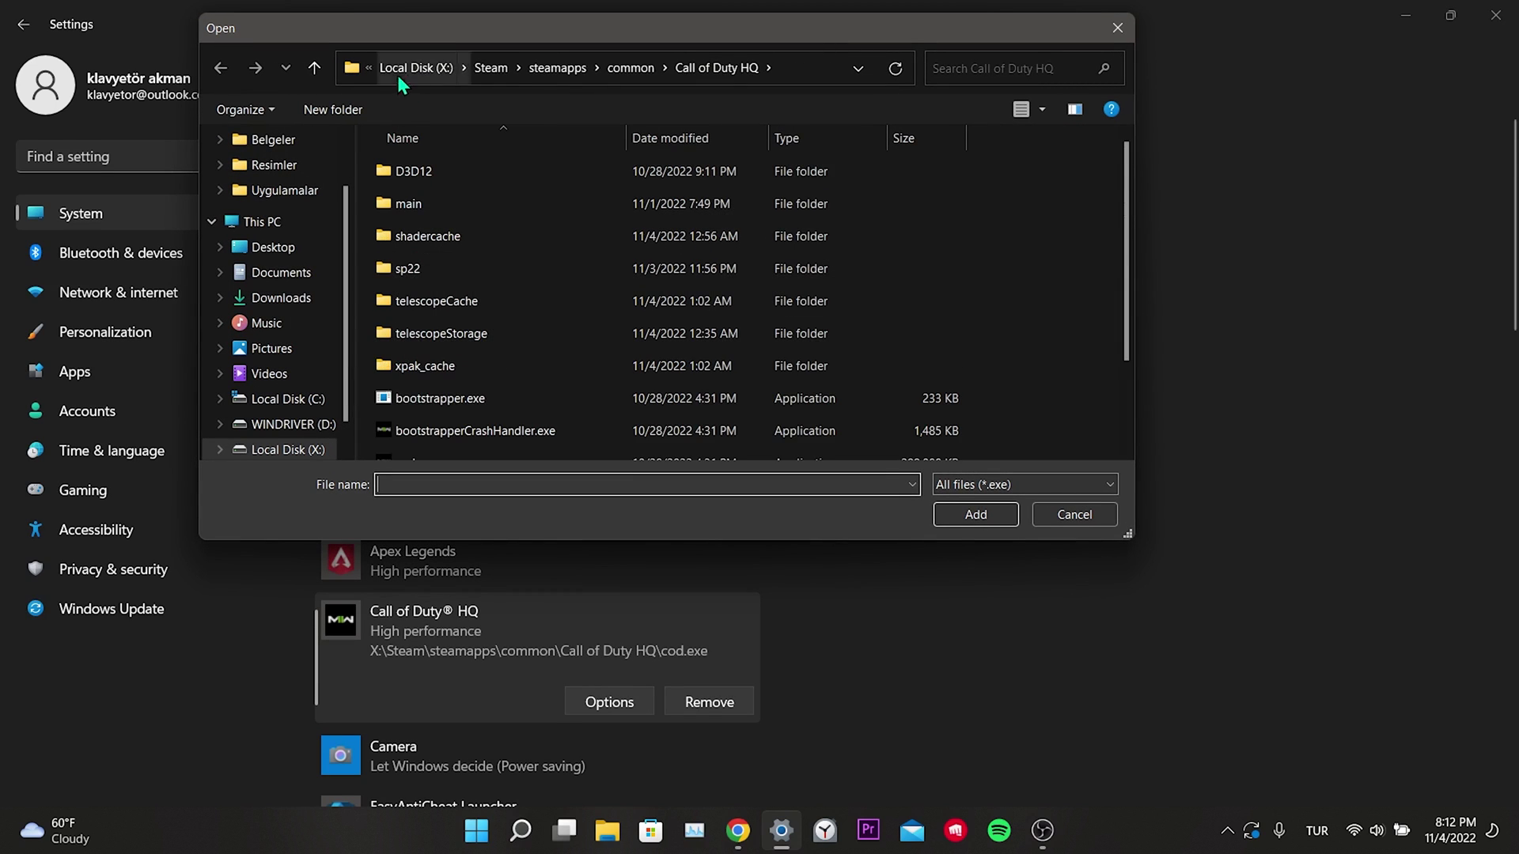
scroll(662, 292, "down", 2)
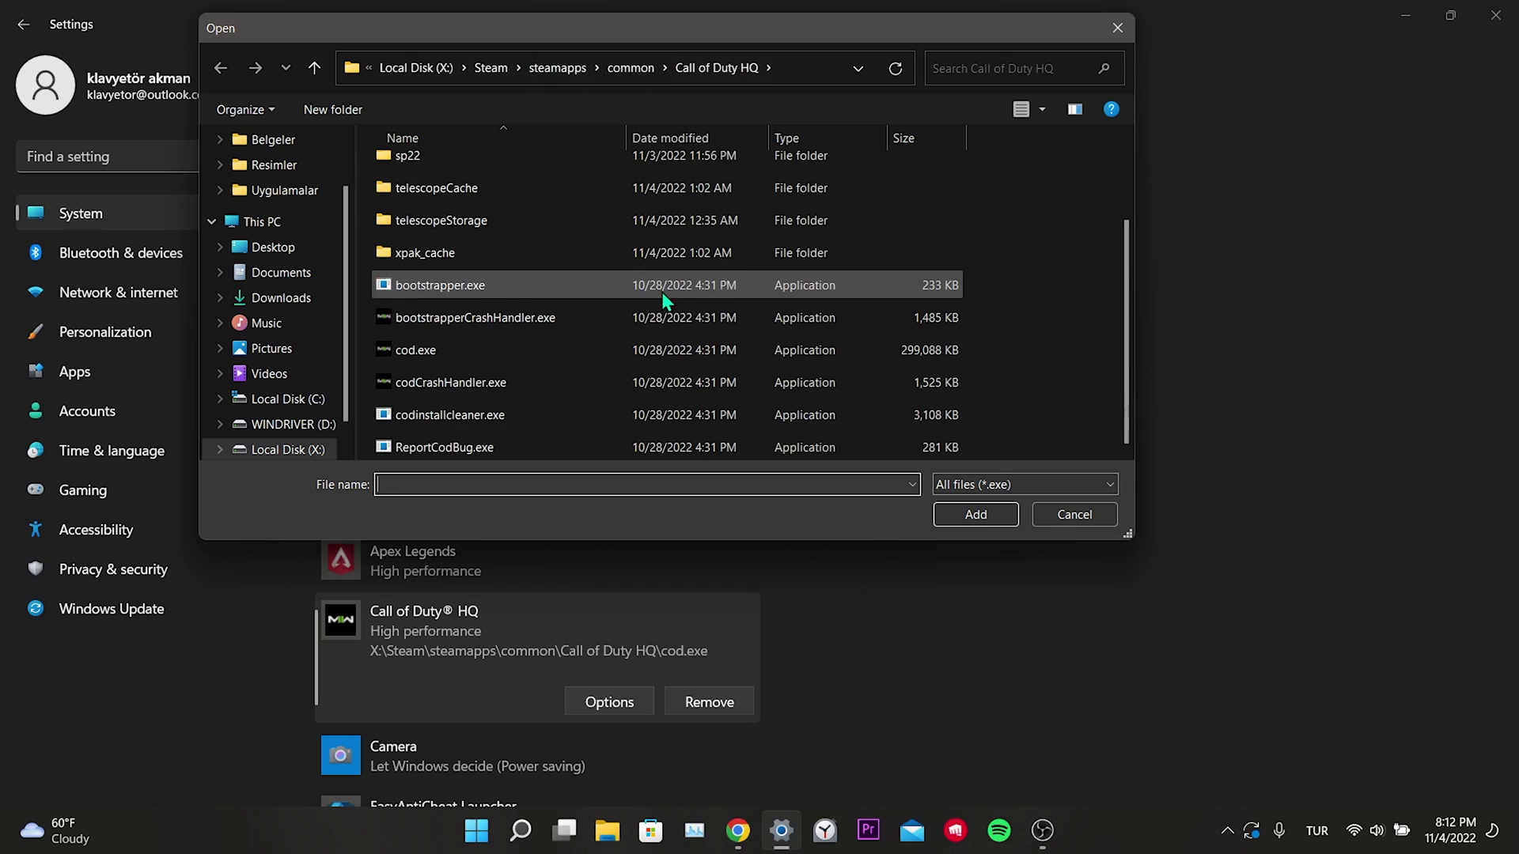
left_click(538, 341)
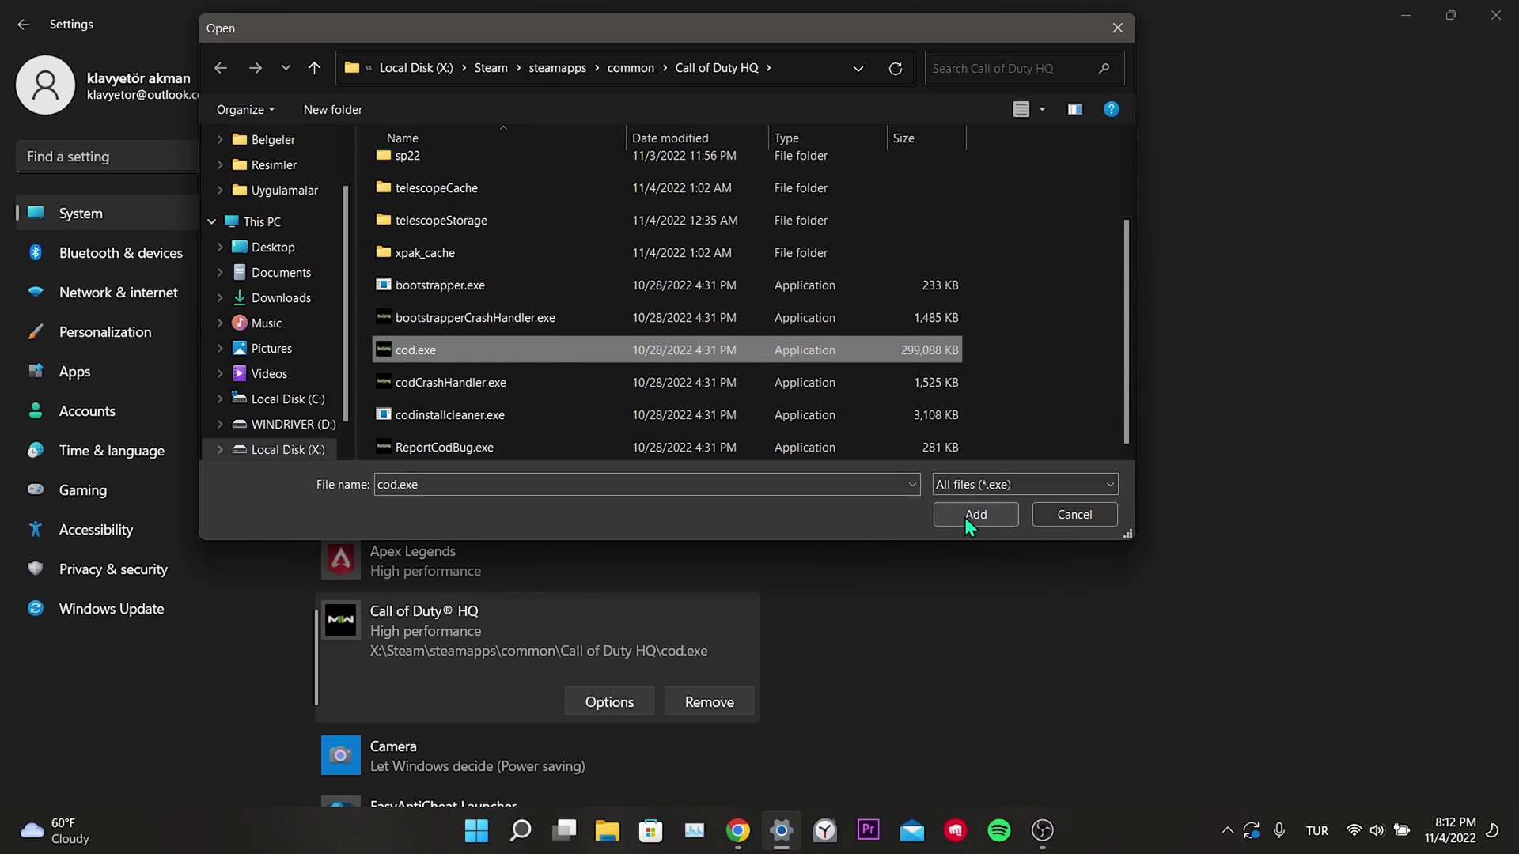
left_click(1055, 519)
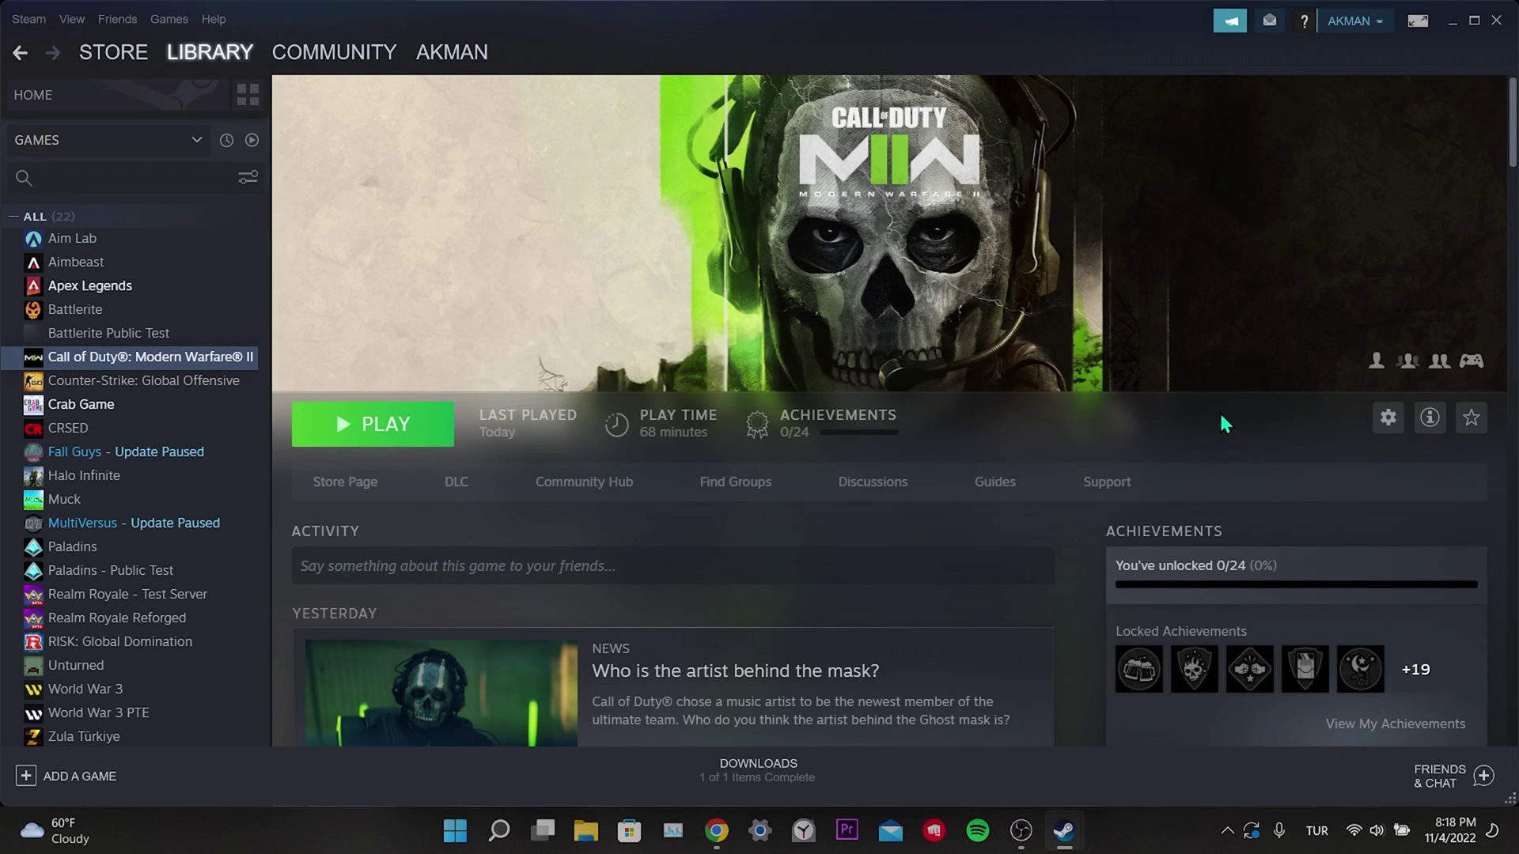
Step: In Steam, browse the local files of Call of Duty: Modern Warfare II and select cod.exe in the game folder
right_click(212, 359)
mouse_move(294, 444)
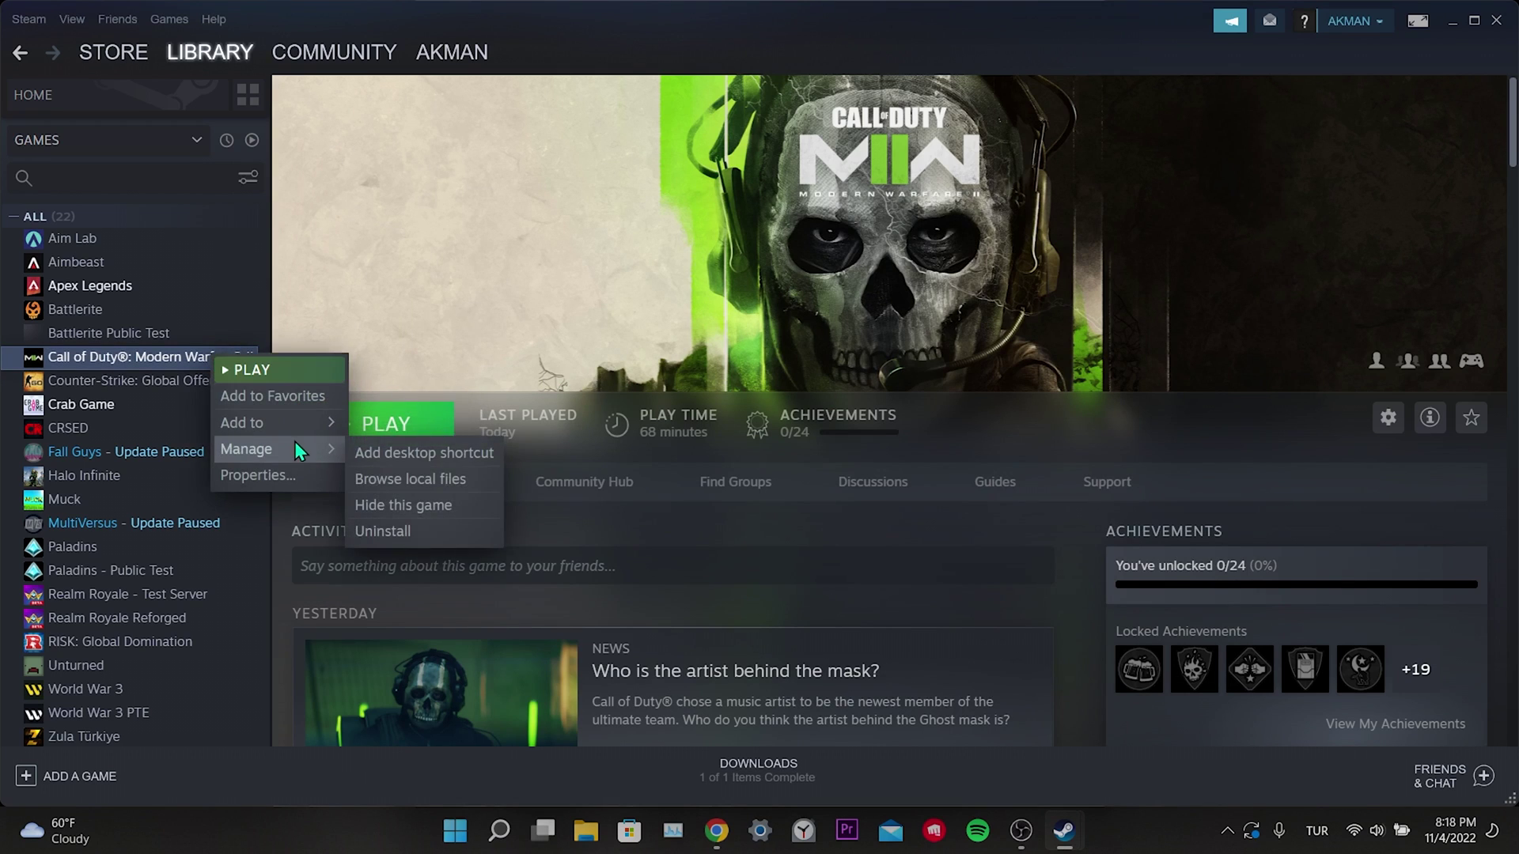
left_click(462, 484)
scroll(713, 435, "down", 10)
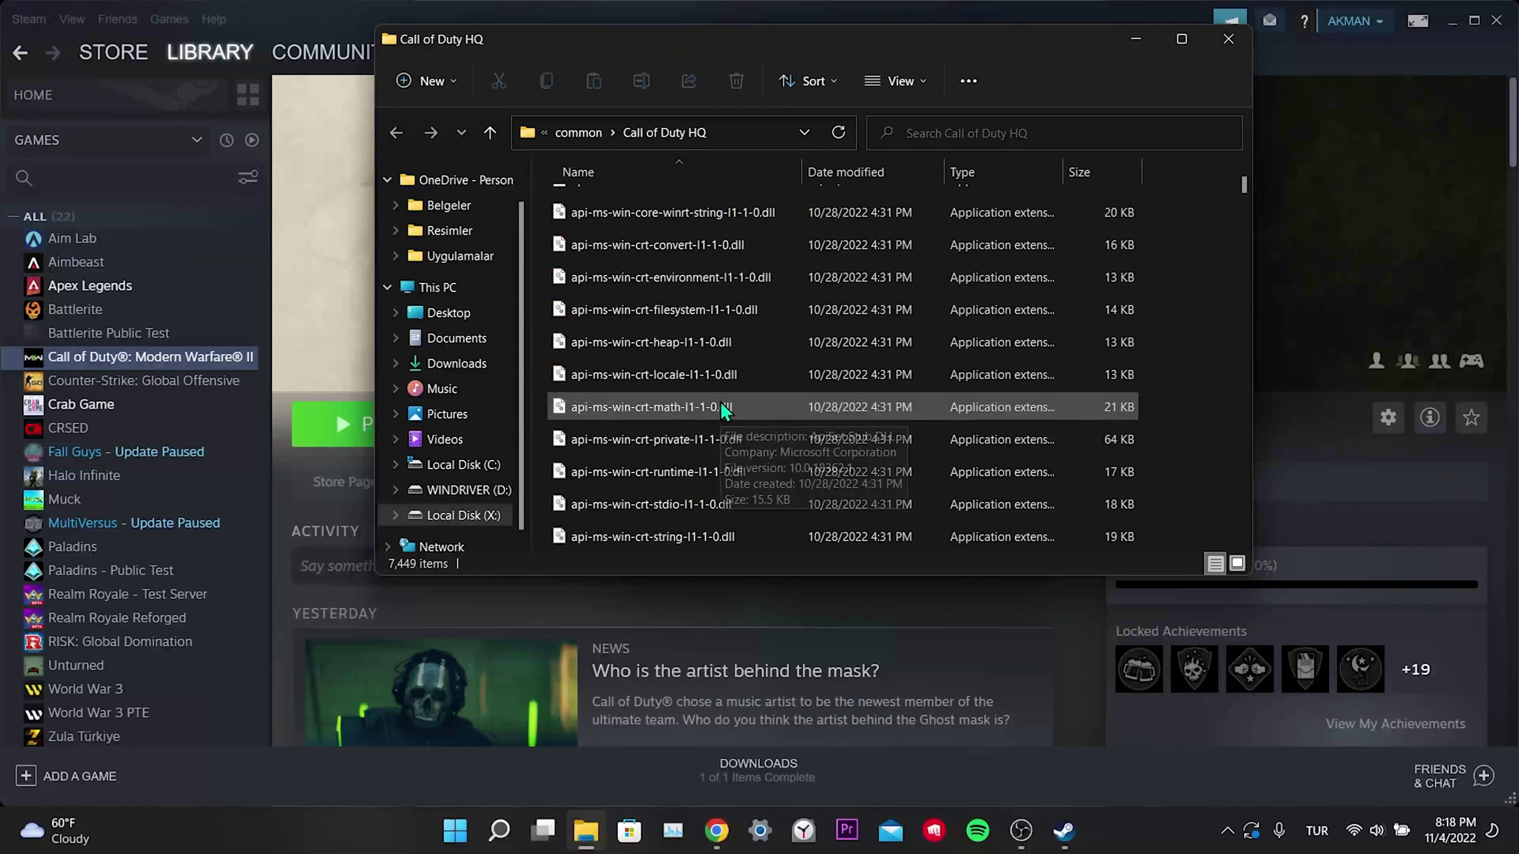
left_click(637, 468)
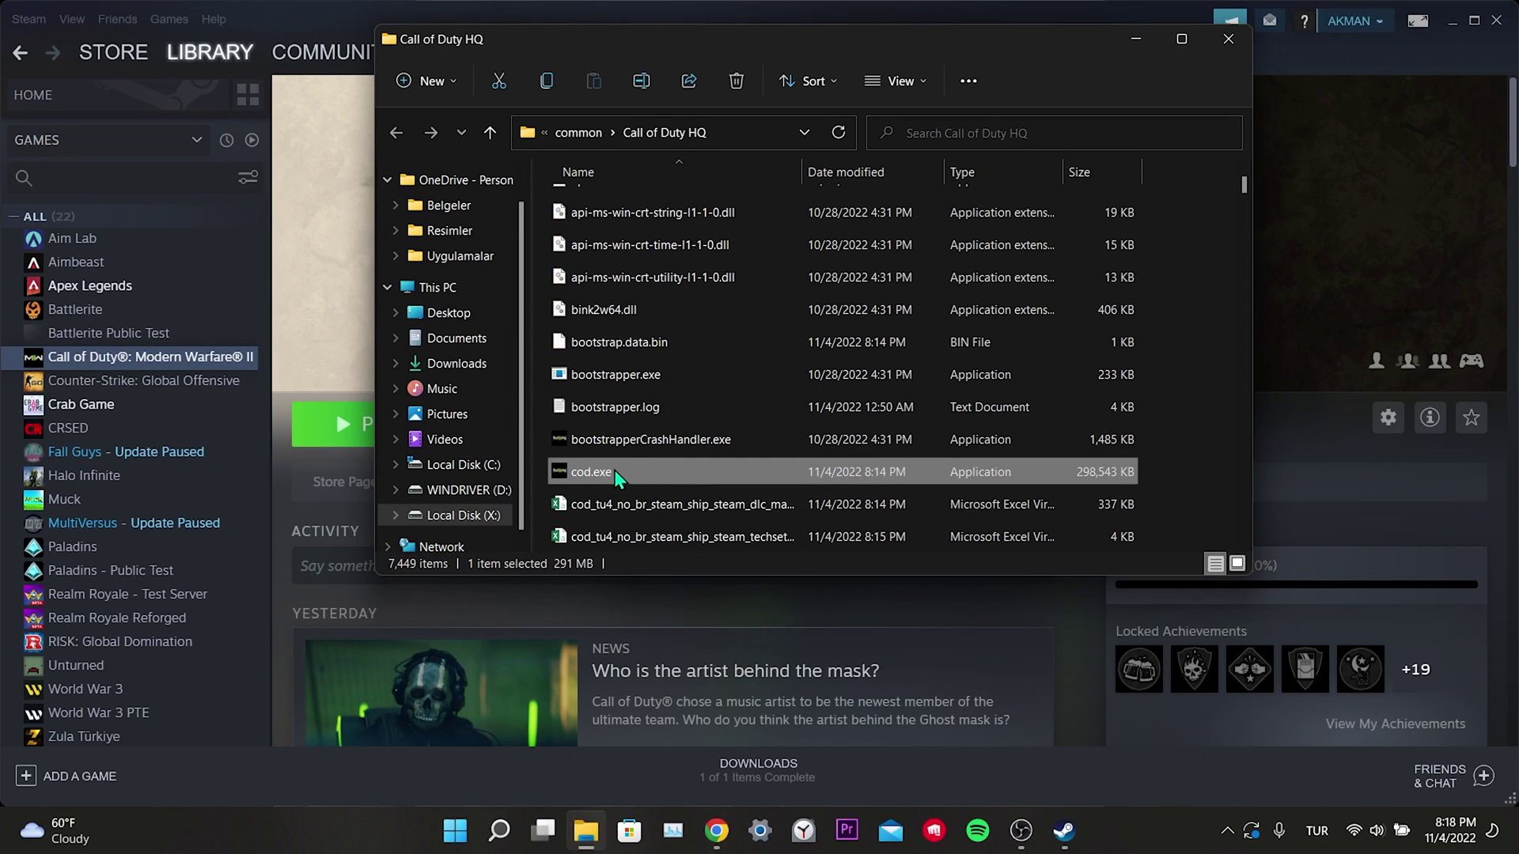
Step: Open the compatibility properties of cod.exe, accept them with Disable fullscreen optimizations enabled, and return to the desktop
right_click(614, 470)
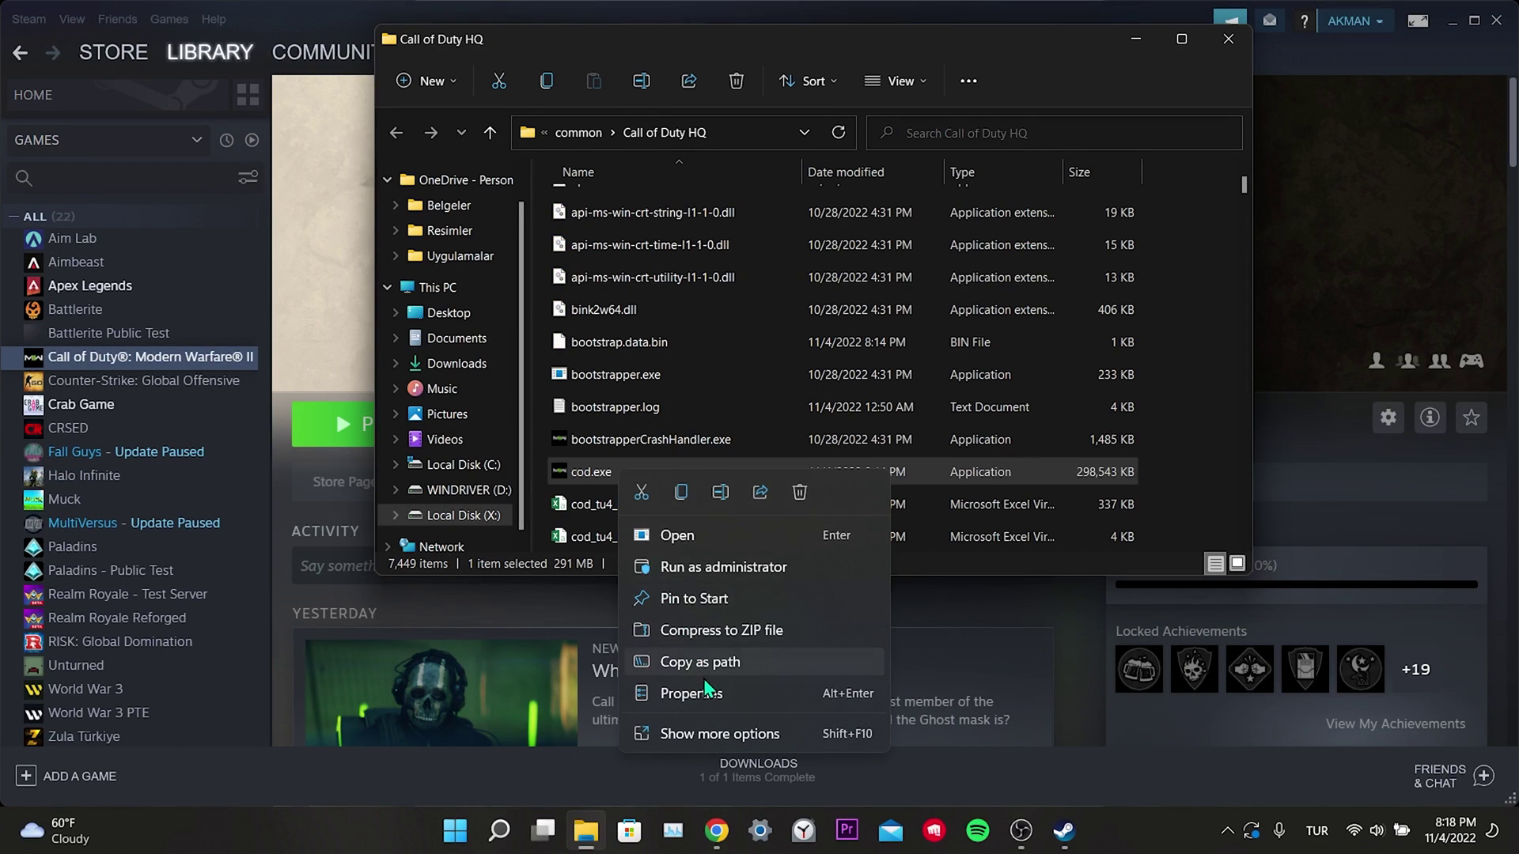
left_click(725, 690)
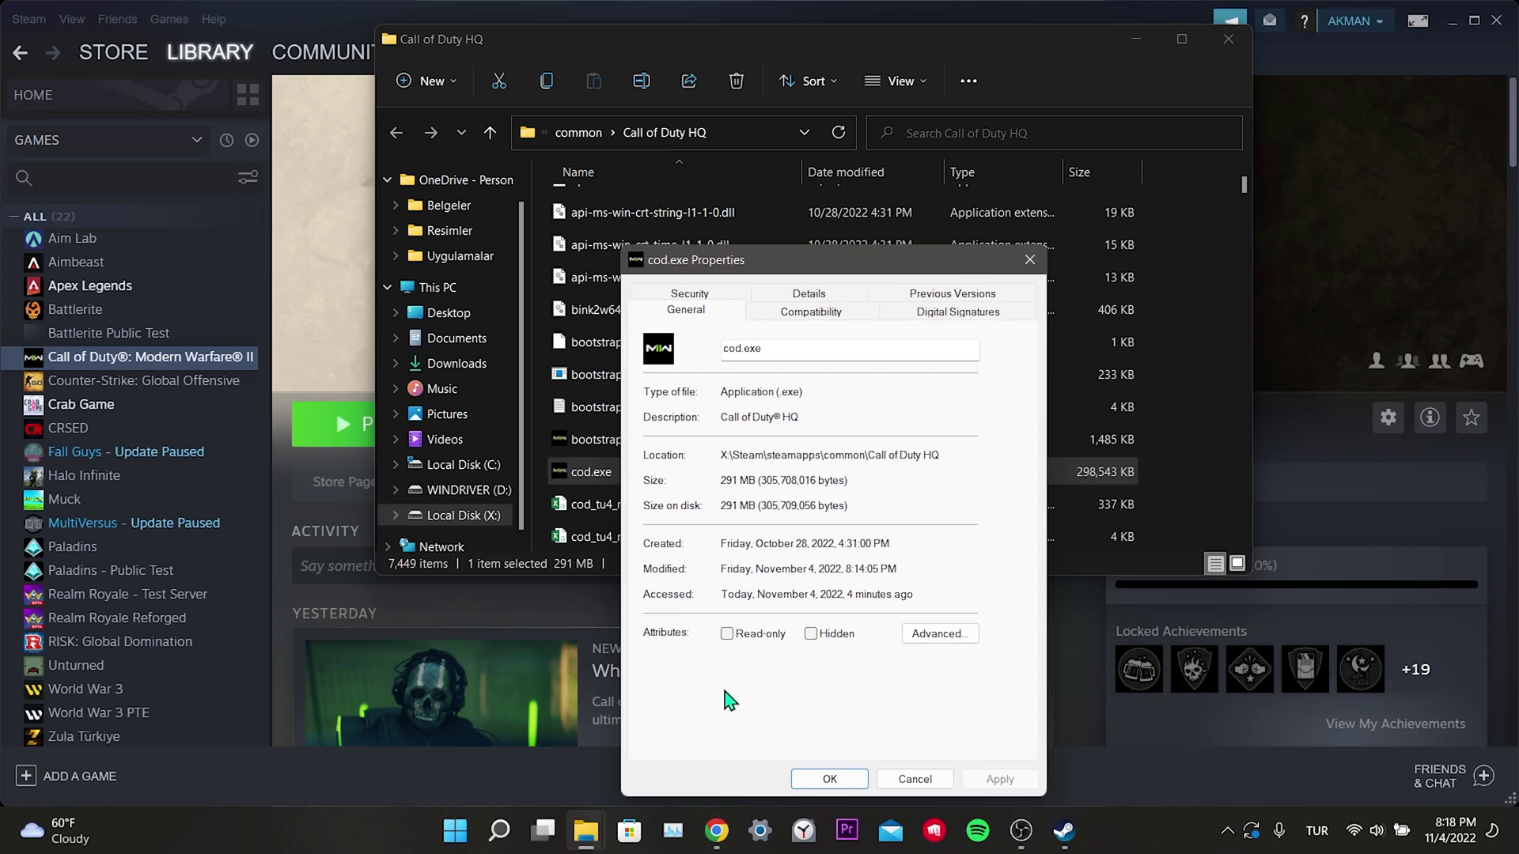
left_click(823, 317)
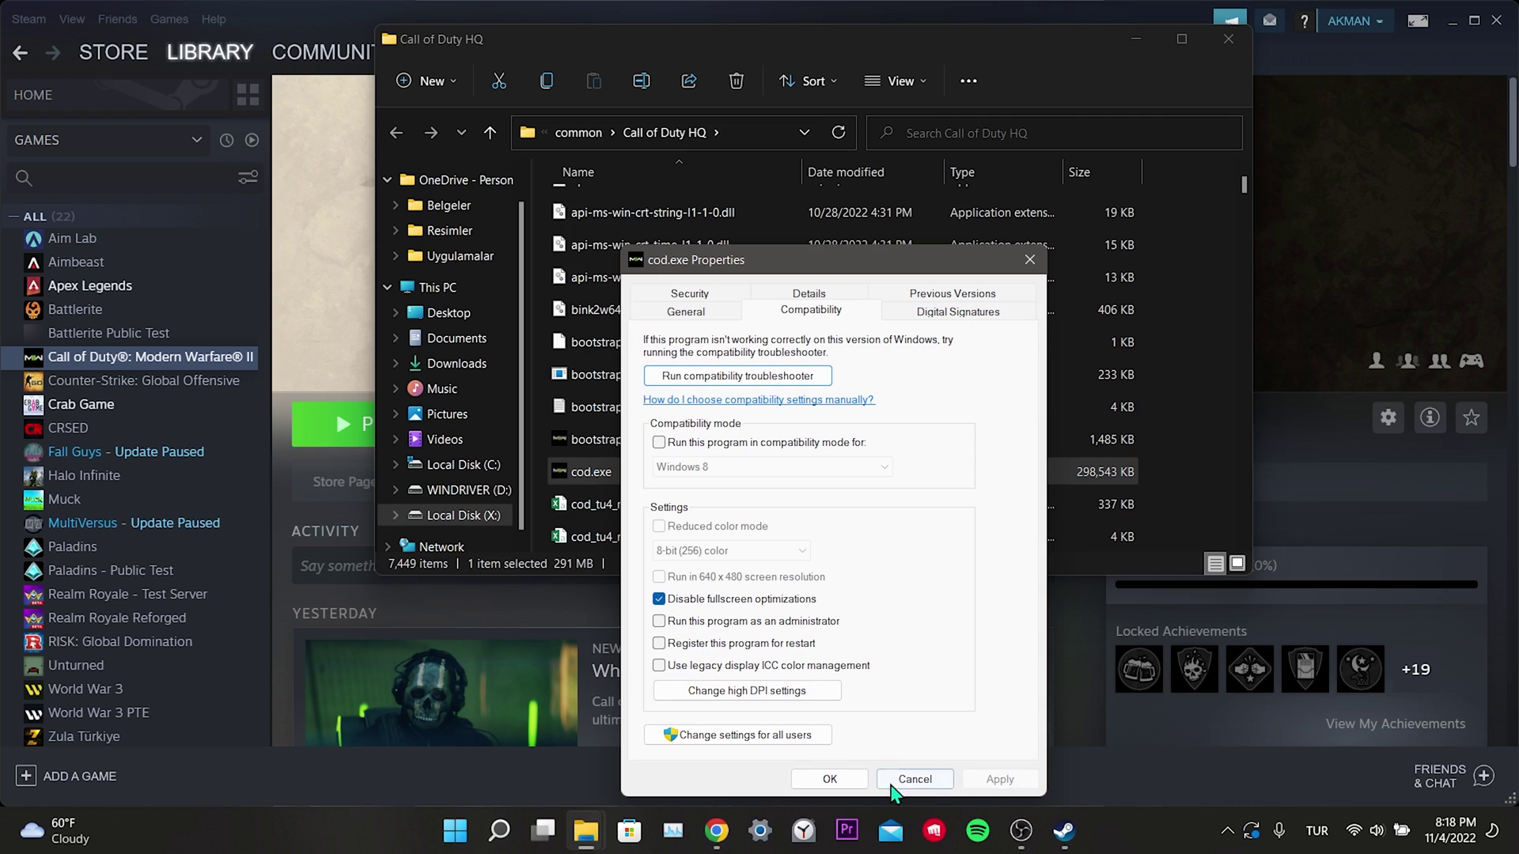
left_click(827, 781)
key("super+d")
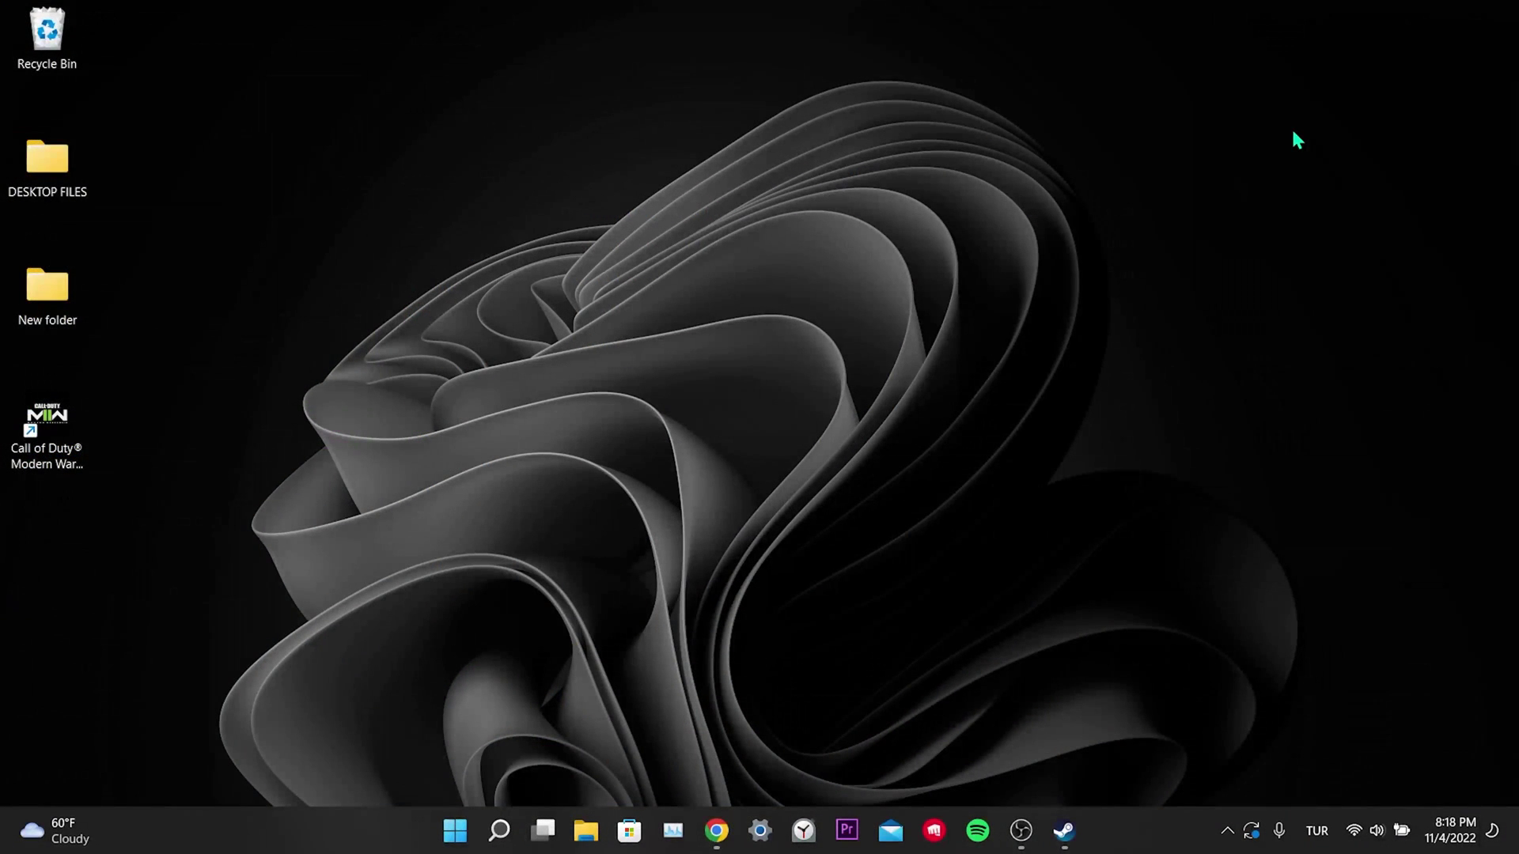
Step: Open Control Panel and go to the page for uninstalling programs
left_click(505, 813)
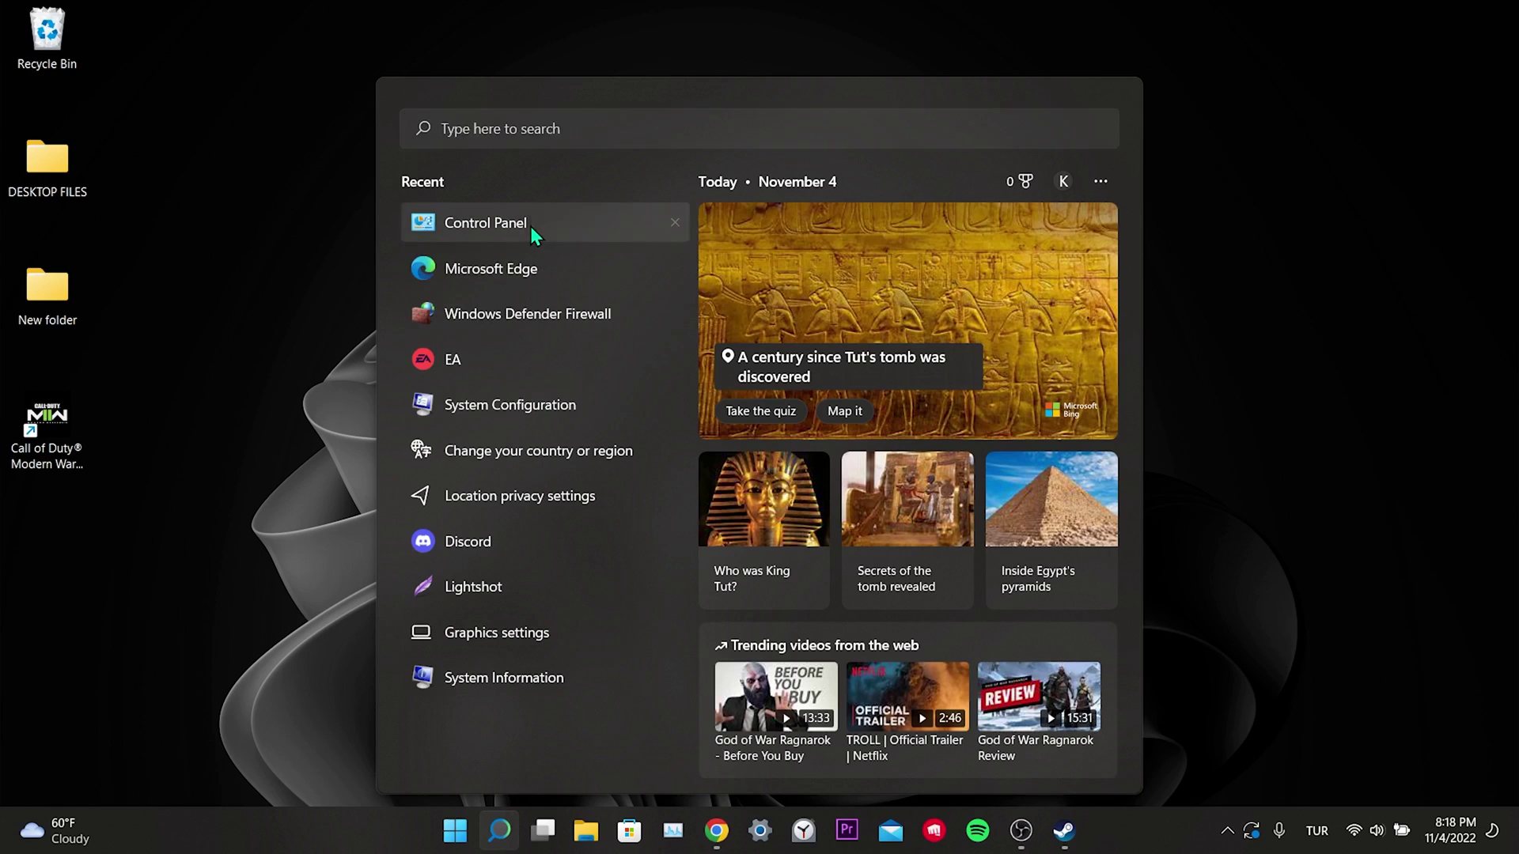
left_click(530, 226)
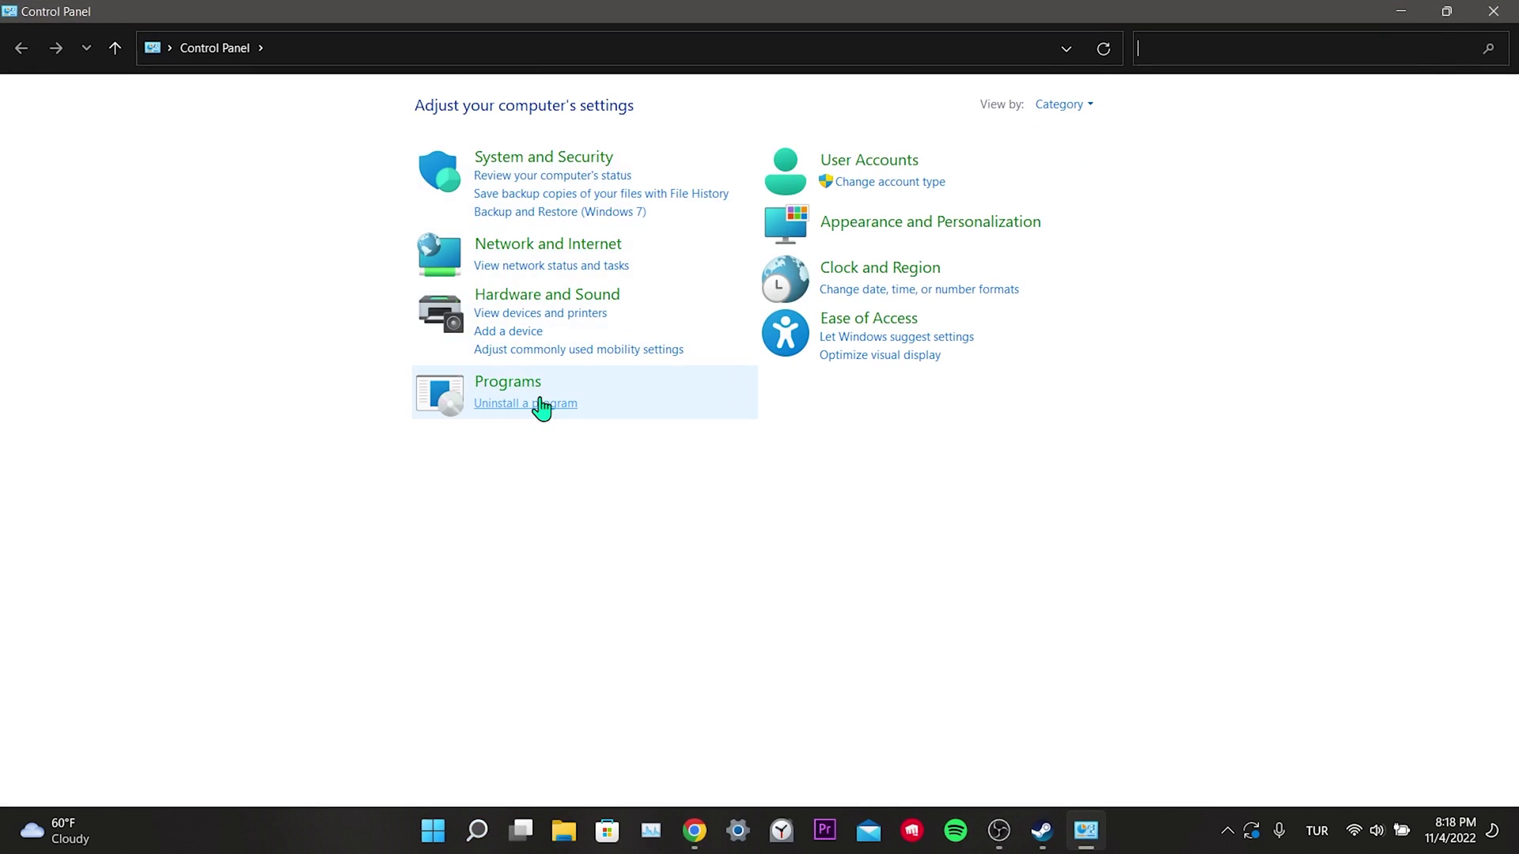
left_click(541, 405)
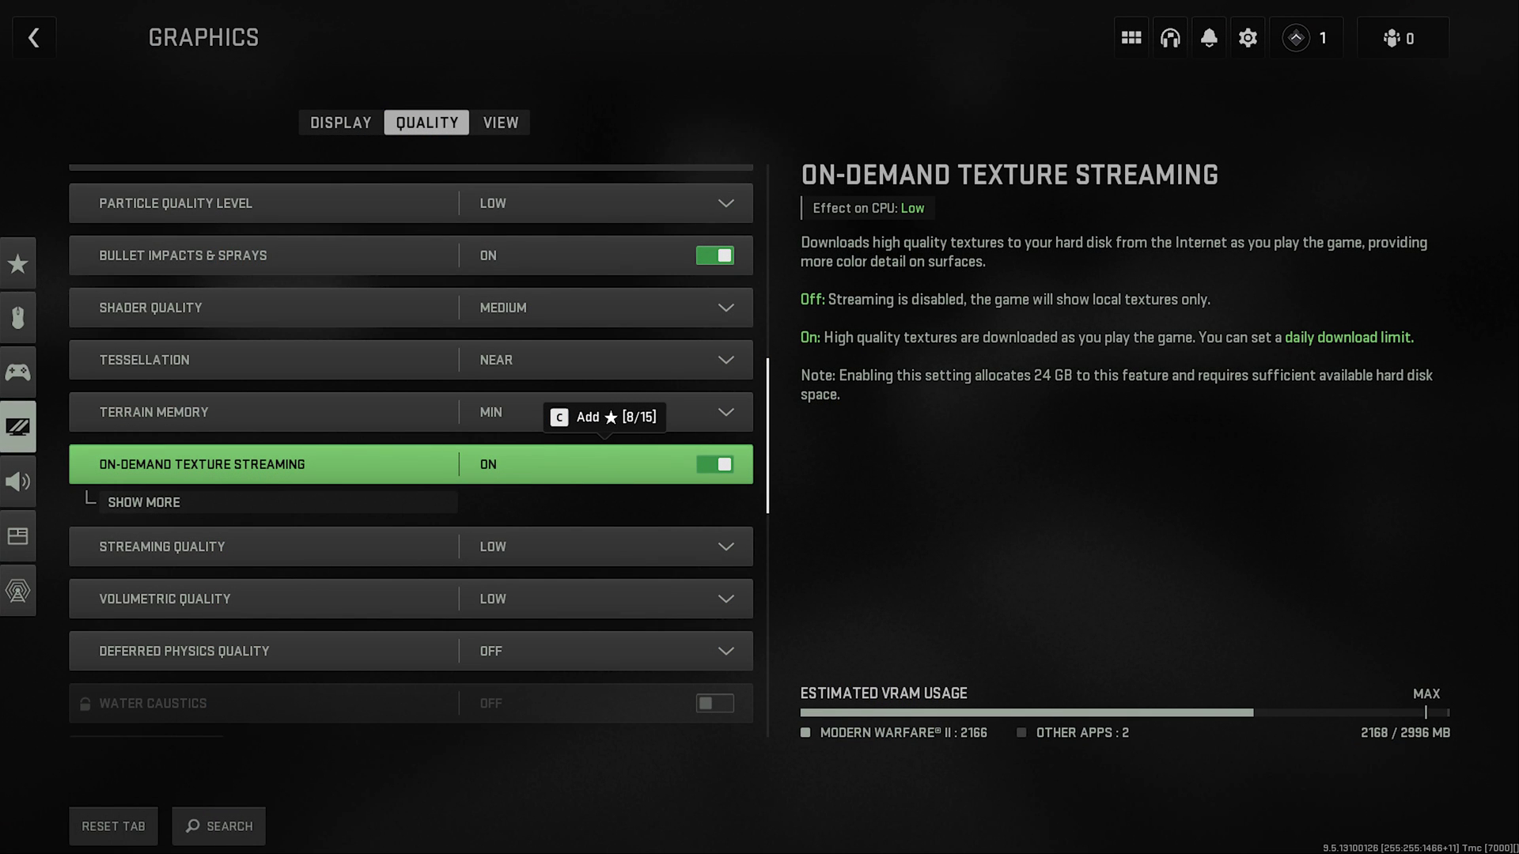
Step: Turn off On-Demand Texture Streaming in the game's graphics quality settings and confirm disabling it
key("Return")
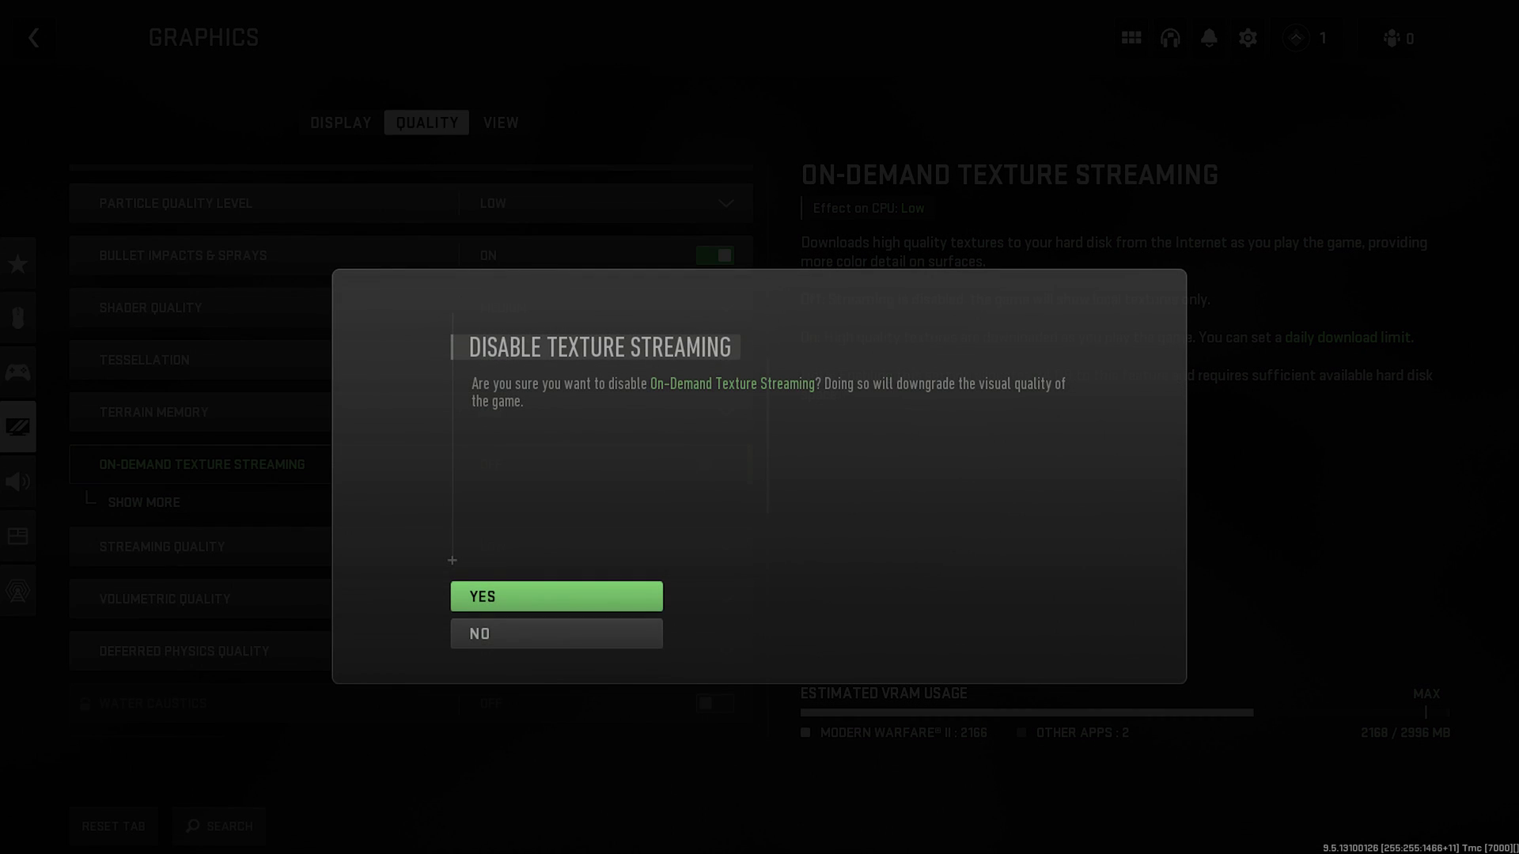
key("Return")
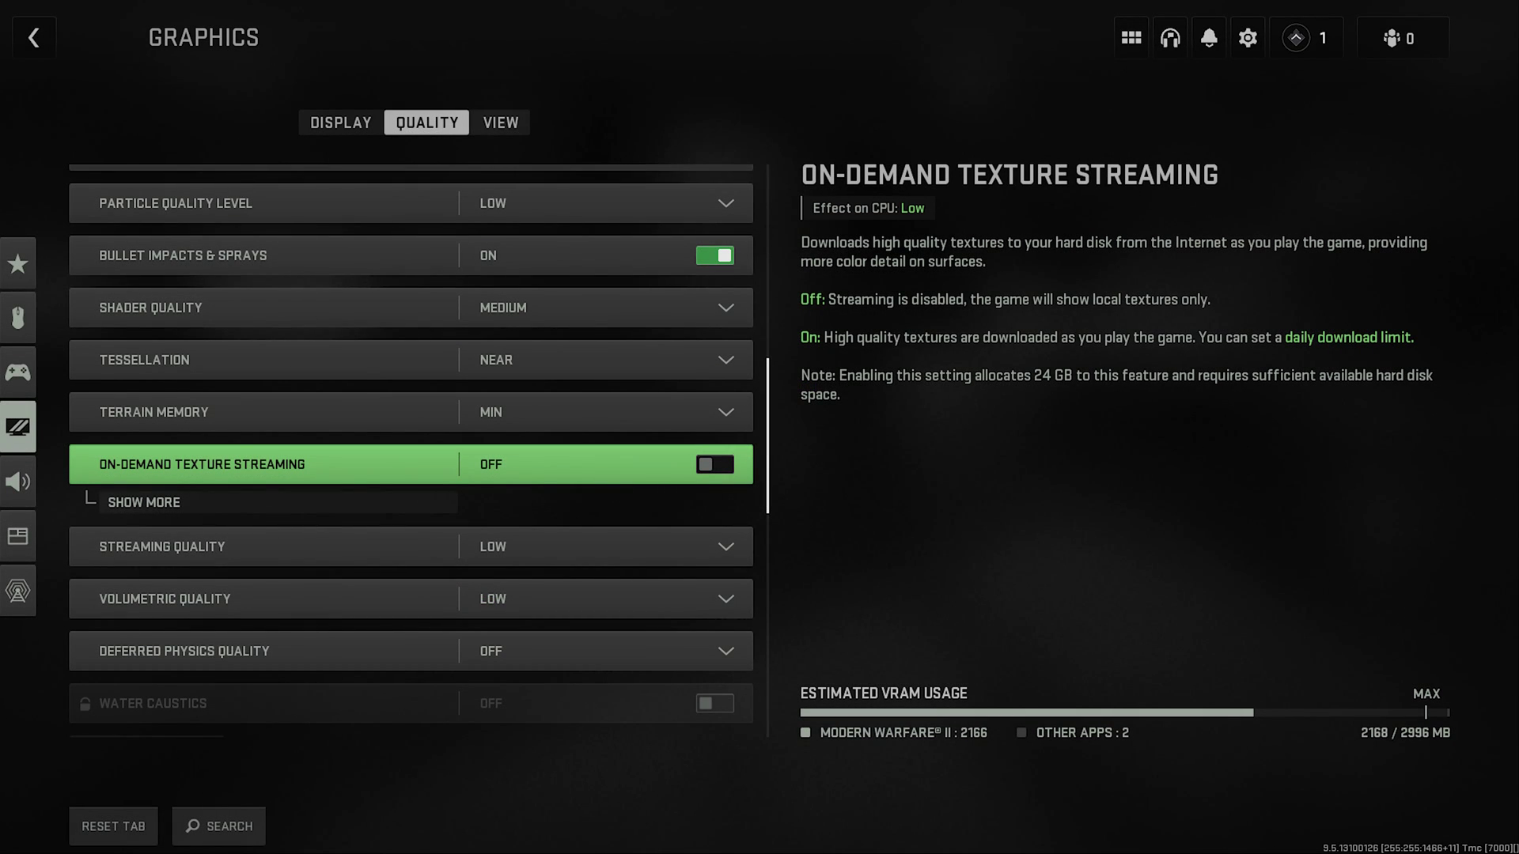
Step: Set NVIDIA Reflex Low Latency to Off under the post processing effects
key("Down")
key("Down")
key("Down")
key("Down")
key("Down")
key("Down")
key("Down")
key("Down")
key("Down")
key("Down")
key("Down")
key("Down")
key("Down")
key("Down")
key("Return")
key("Up")
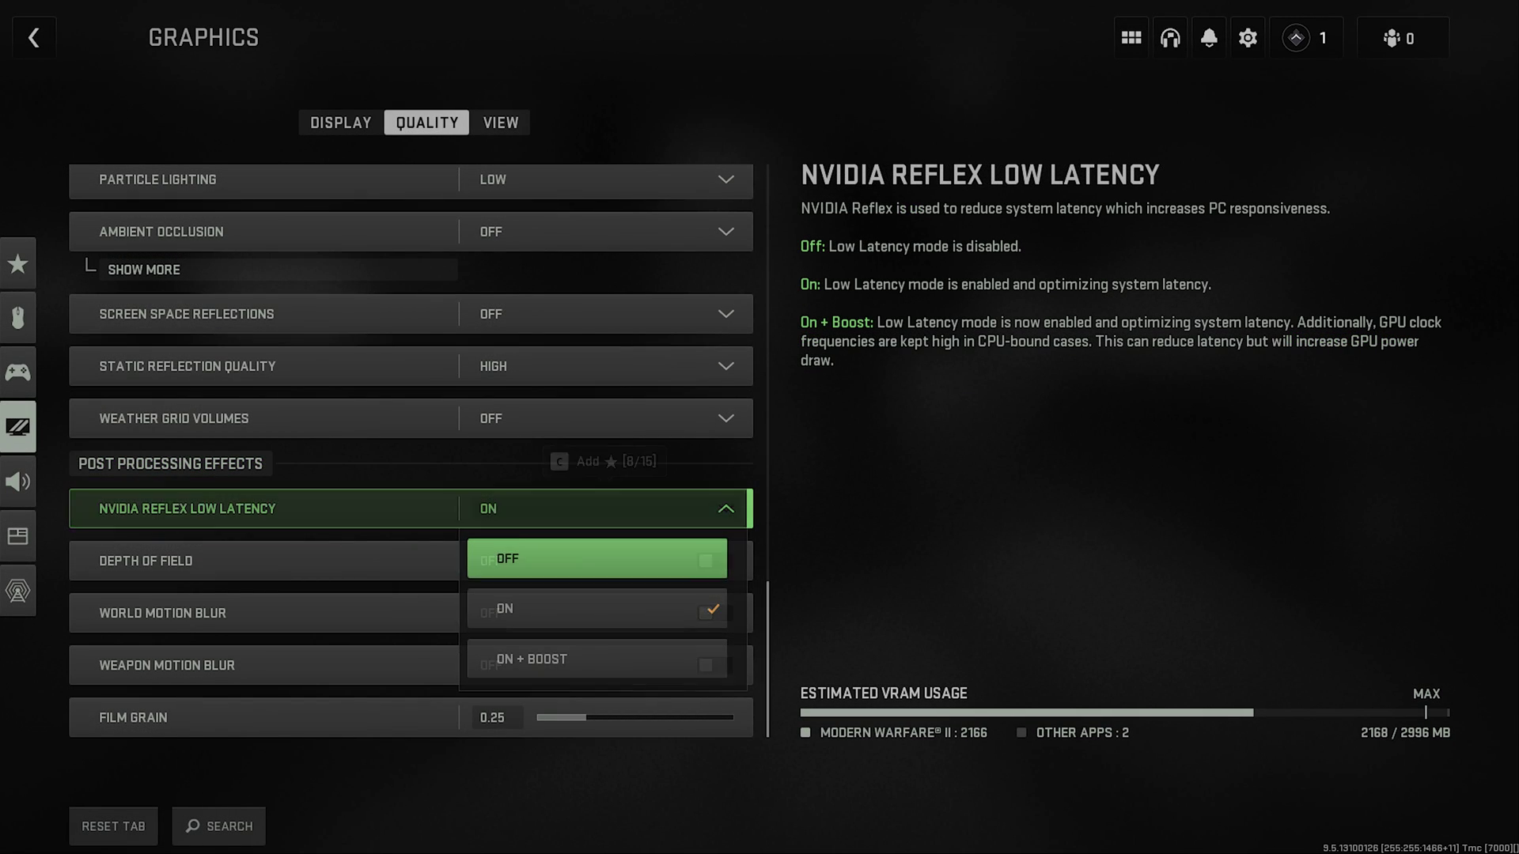
key("Return")
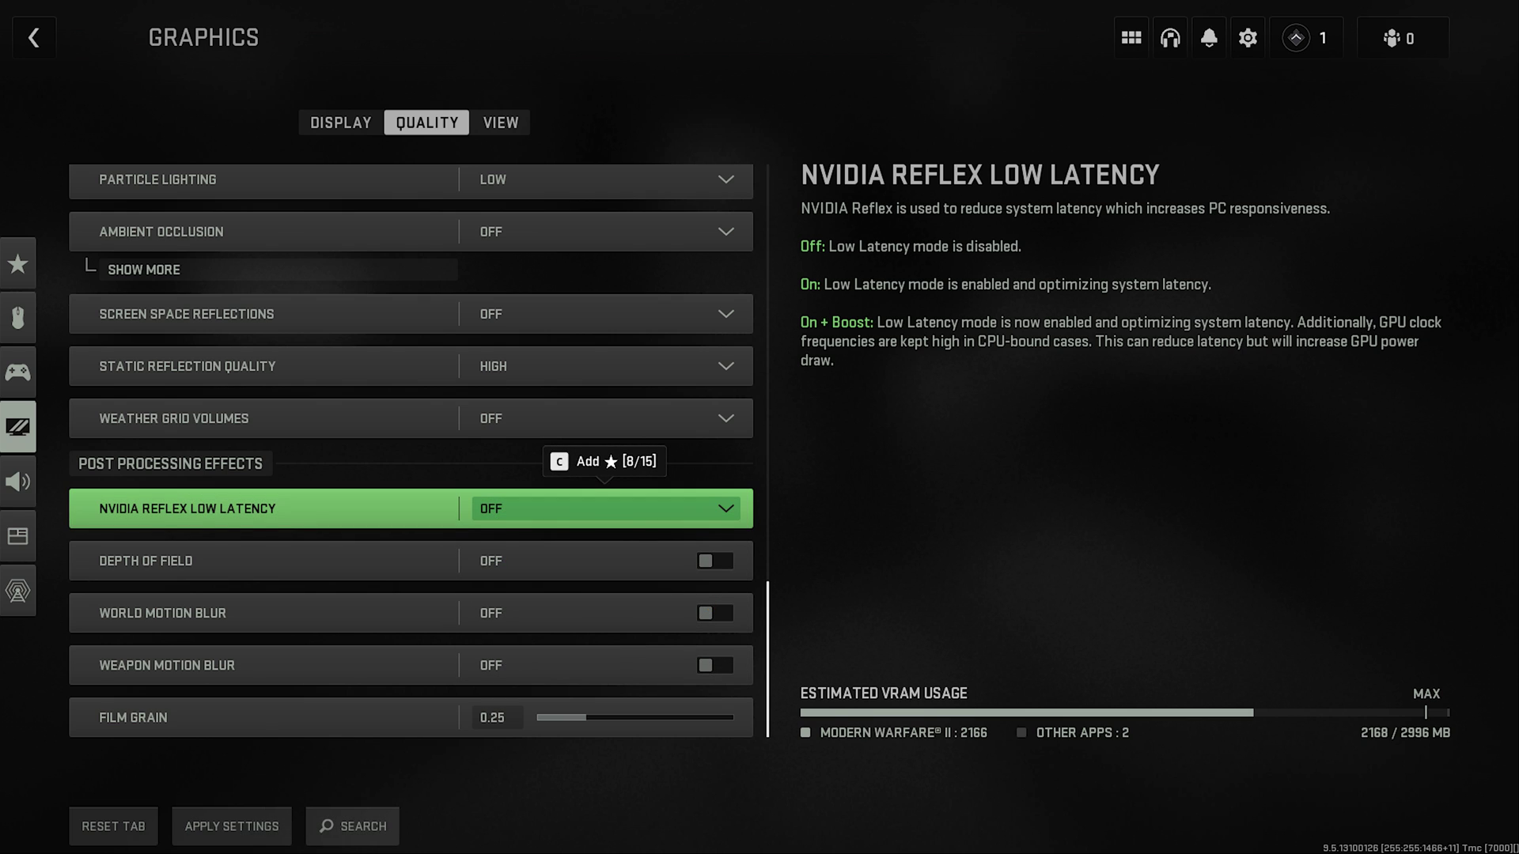
Step: Set Shader Quality to Low in the game's graphics quality settings
key("Up")
key("Up")
key("Up")
key("Up")
key("Up")
key("Up")
key("Up")
key("Up")
key("Up")
key("Up")
key("Up")
key("Up")
key("Up")
key("Up")
key("Up")
key("Up")
key("Up")
key("Return")
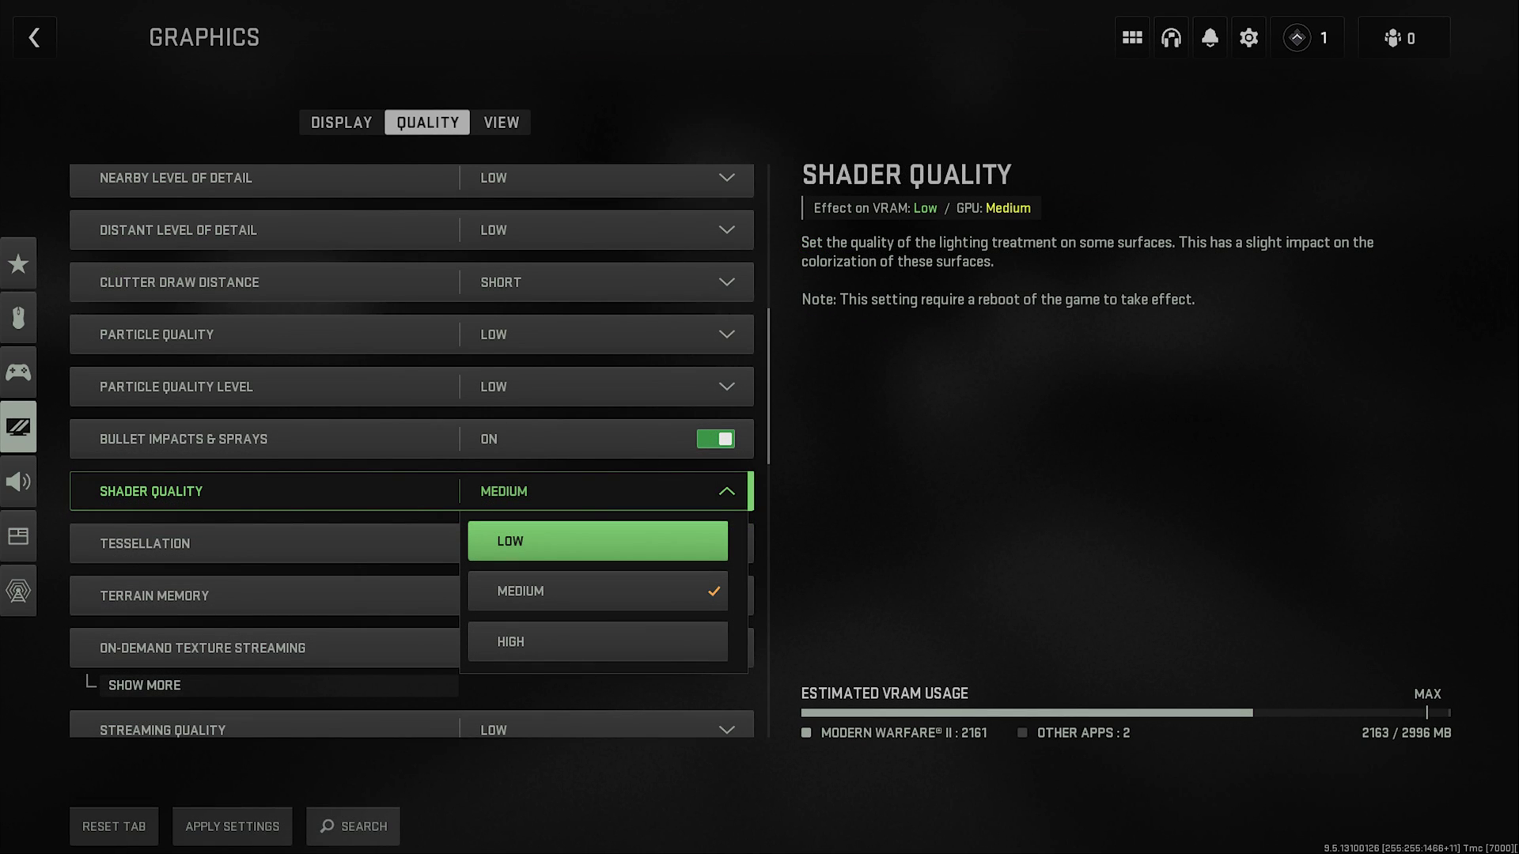
key("Return")
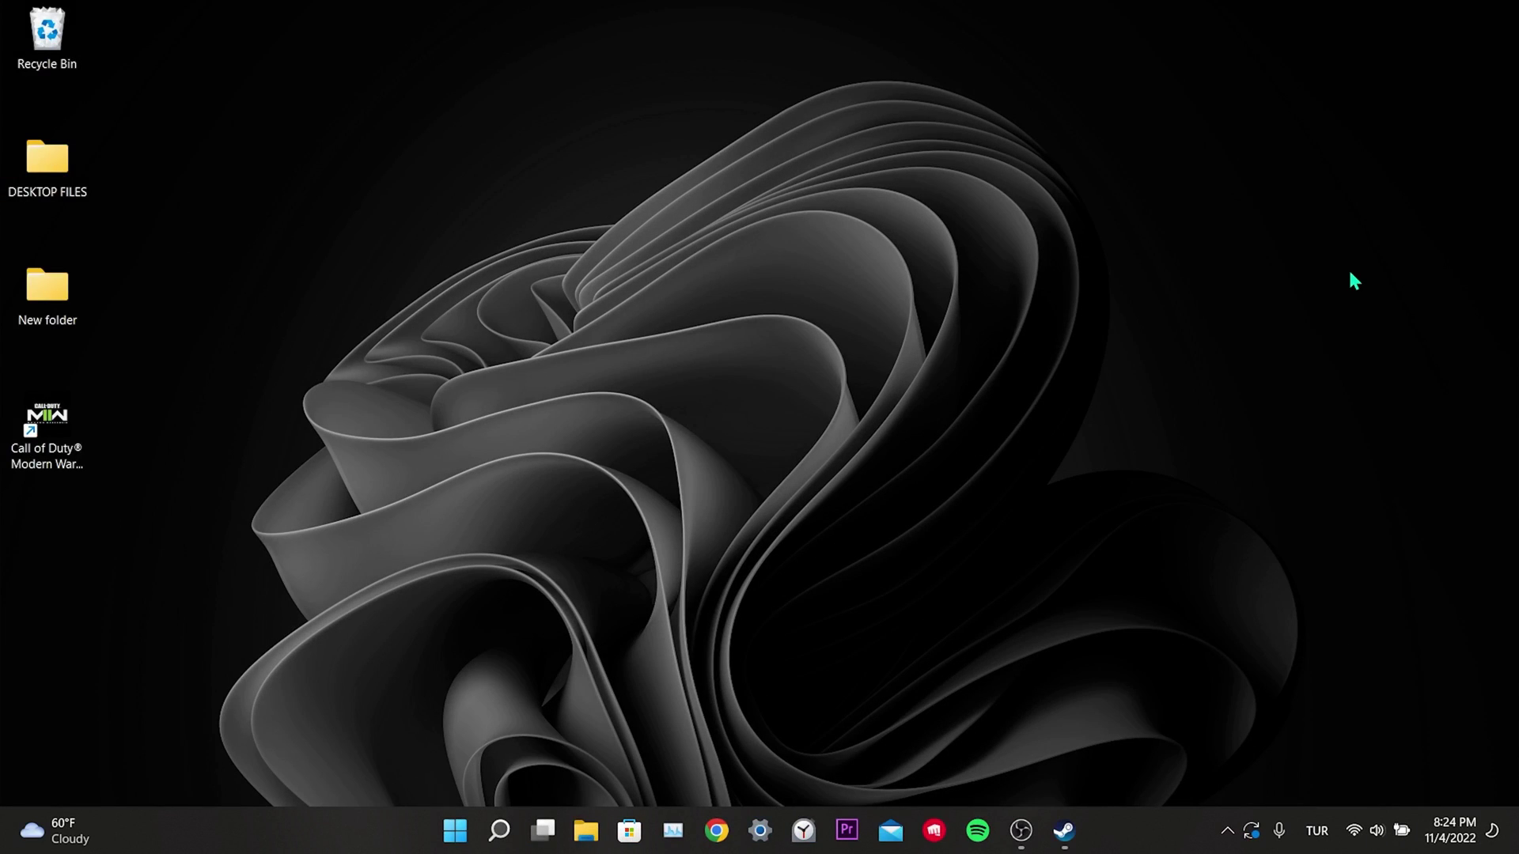
Step: Open Device Manager and view the driver details in the properties of the NVIDIA GeForce GTX 1050 display adapter
left_click(499, 830)
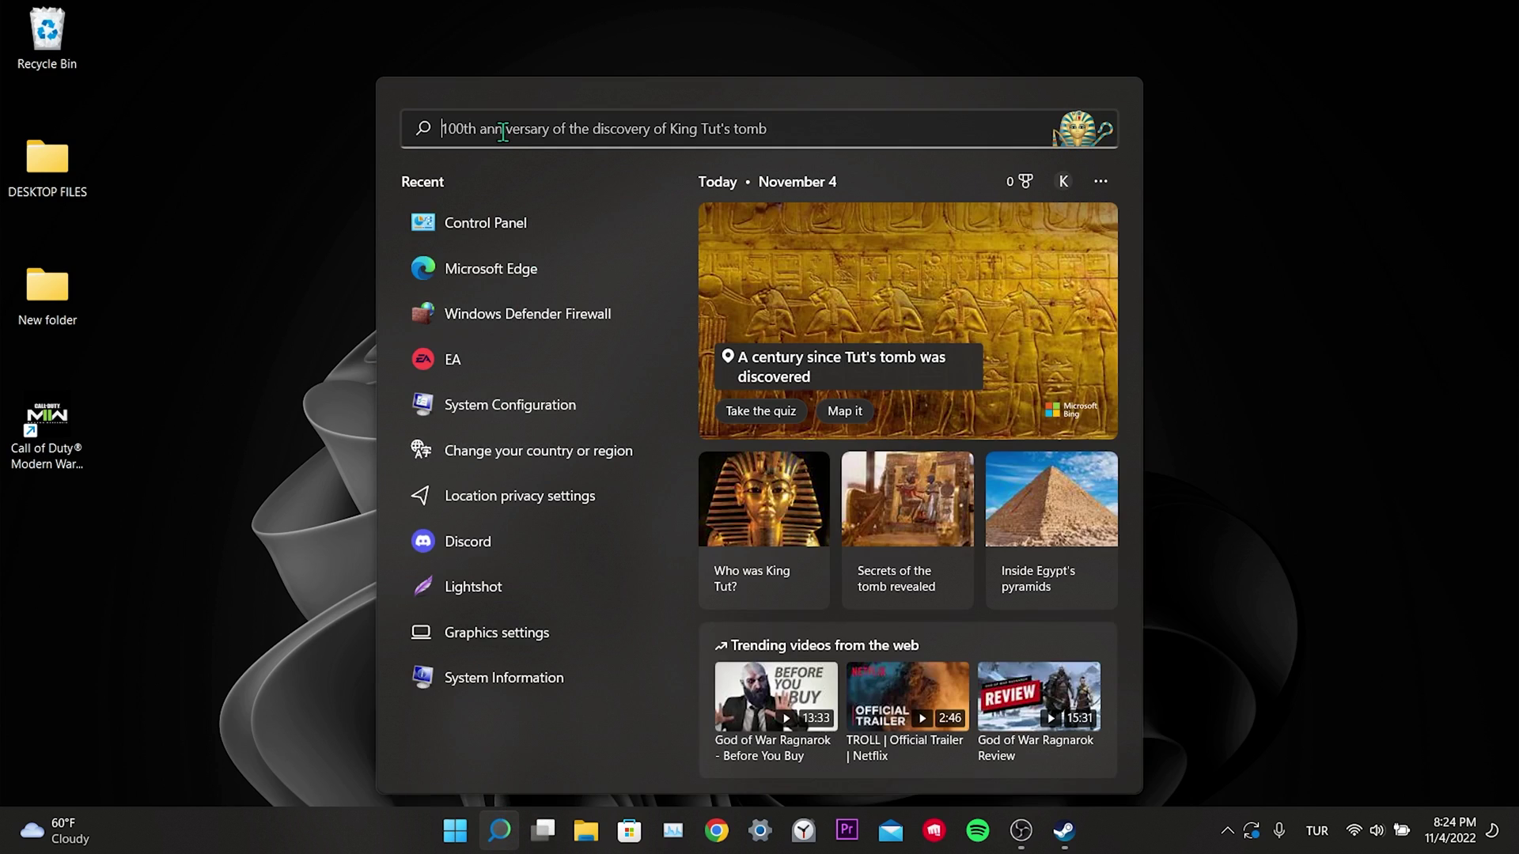
type("device")
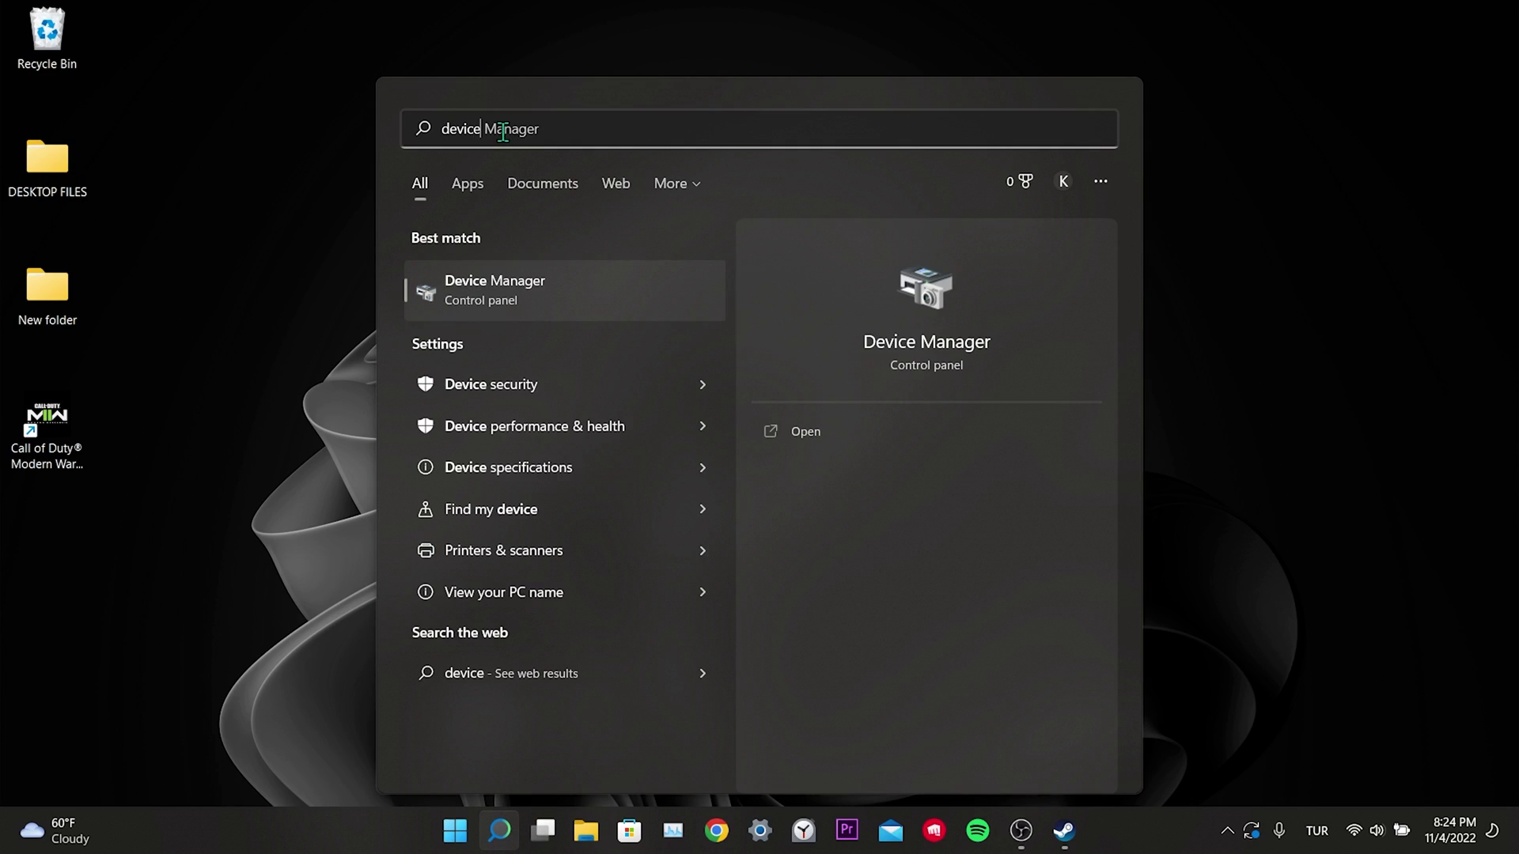
left_click(564, 278)
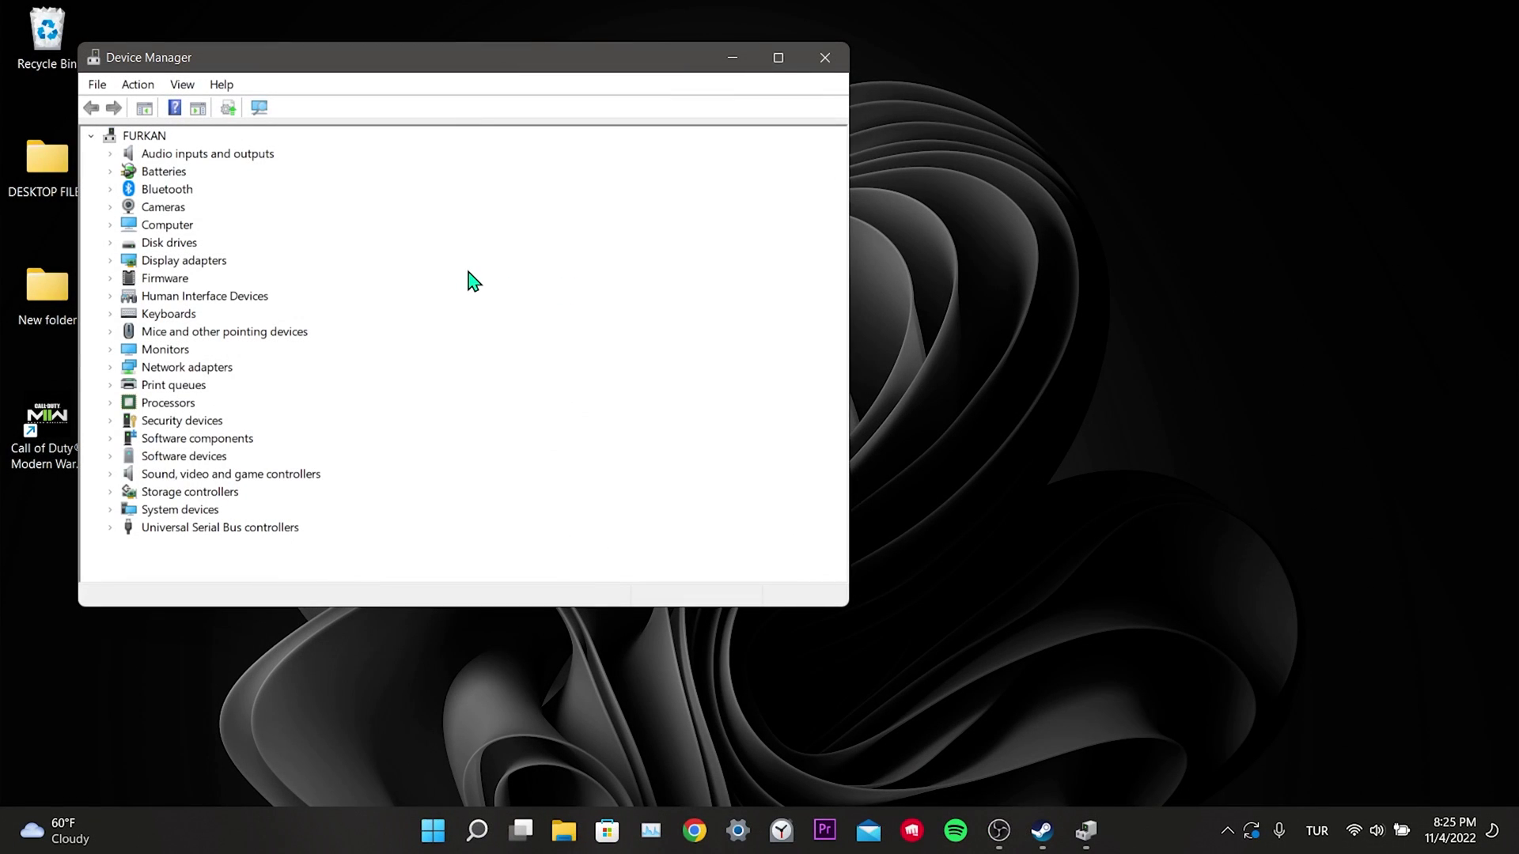
left_click(110, 262)
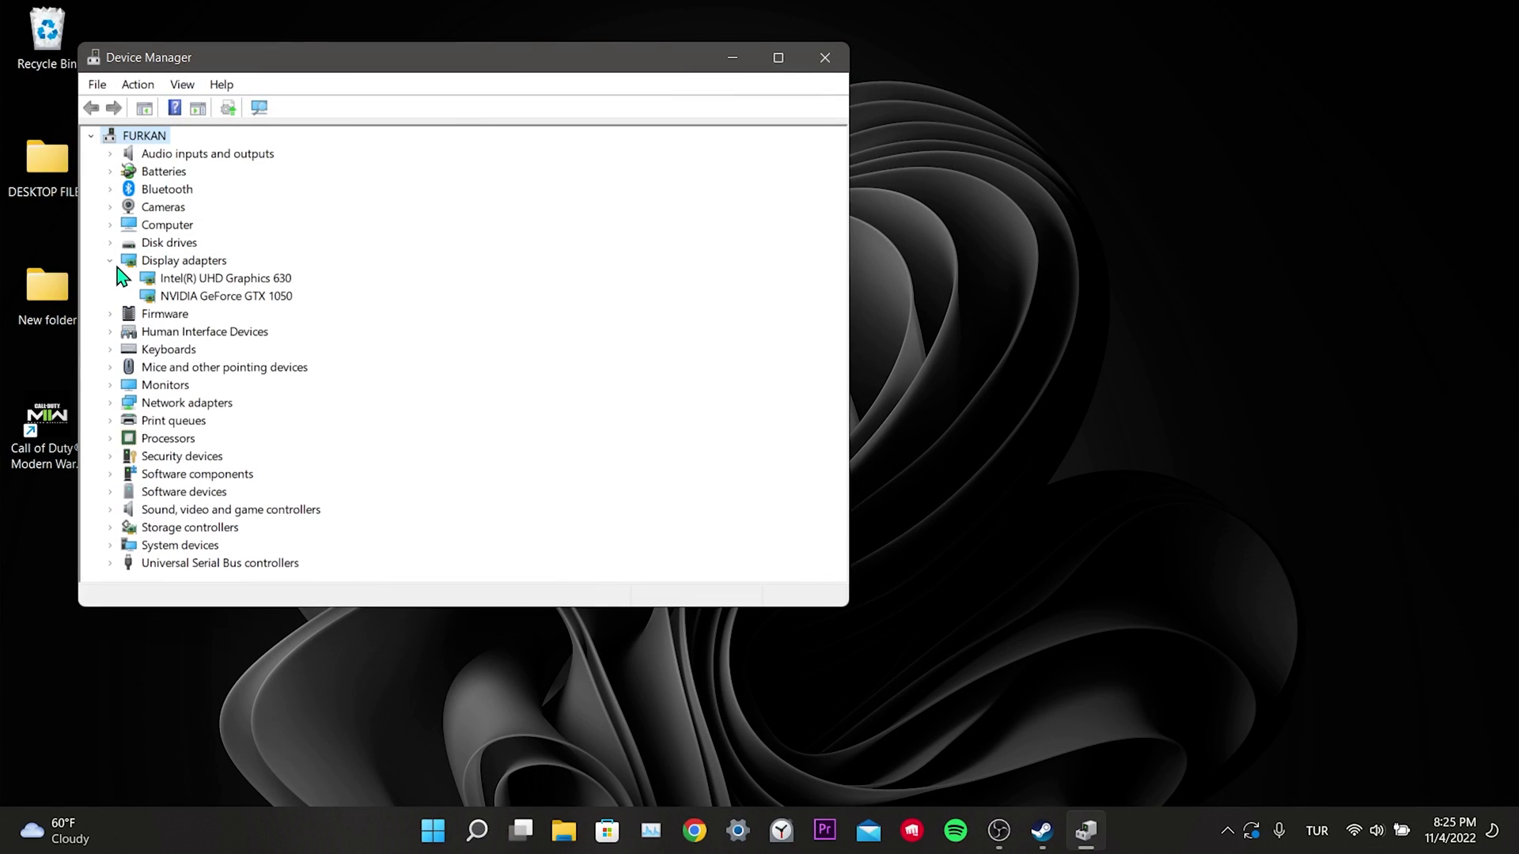
right_click(233, 297)
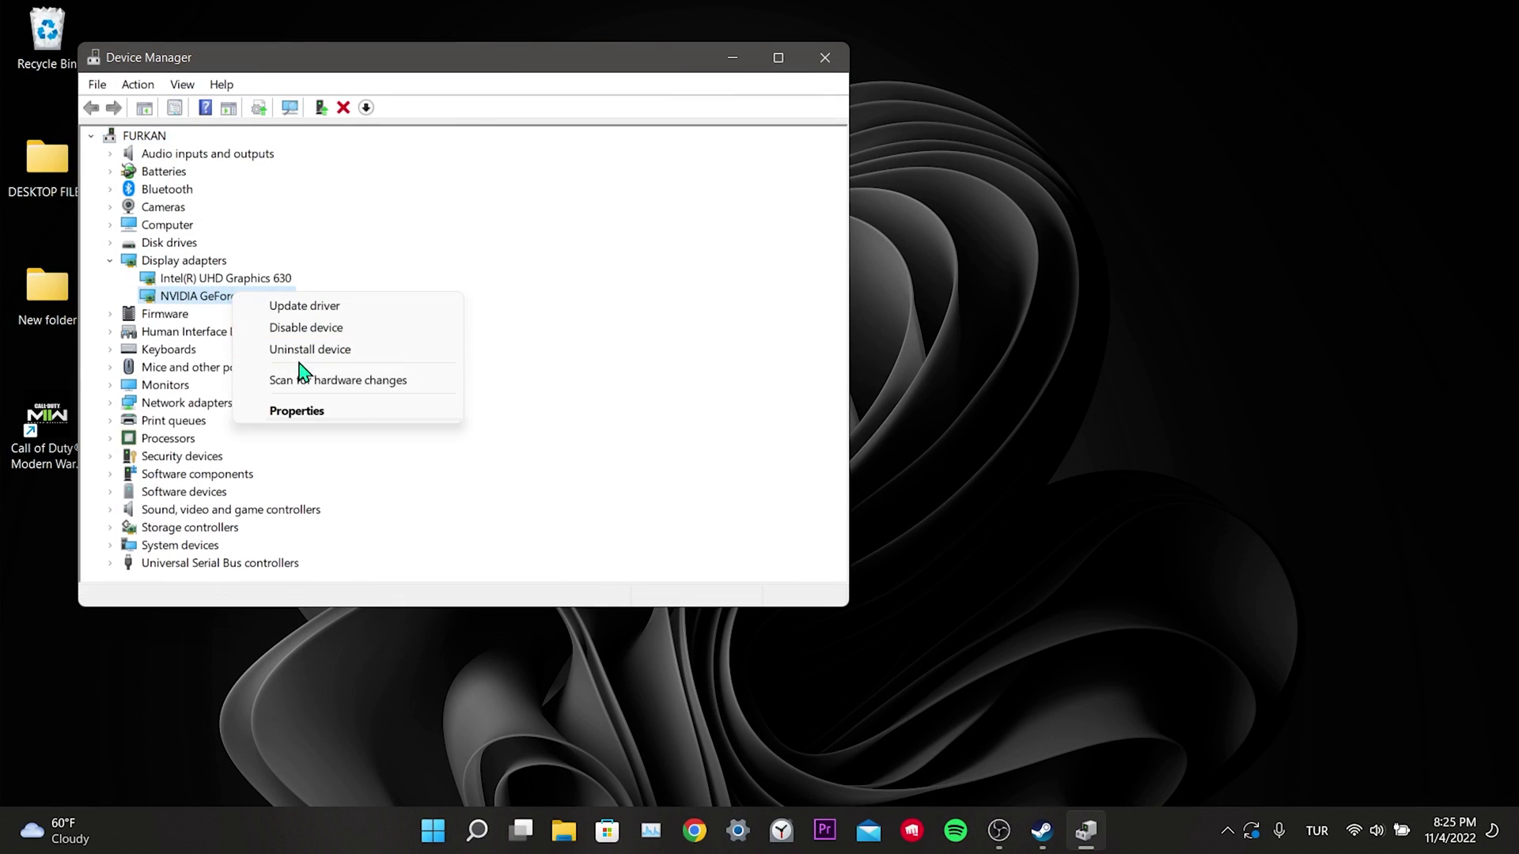
left_click(396, 411)
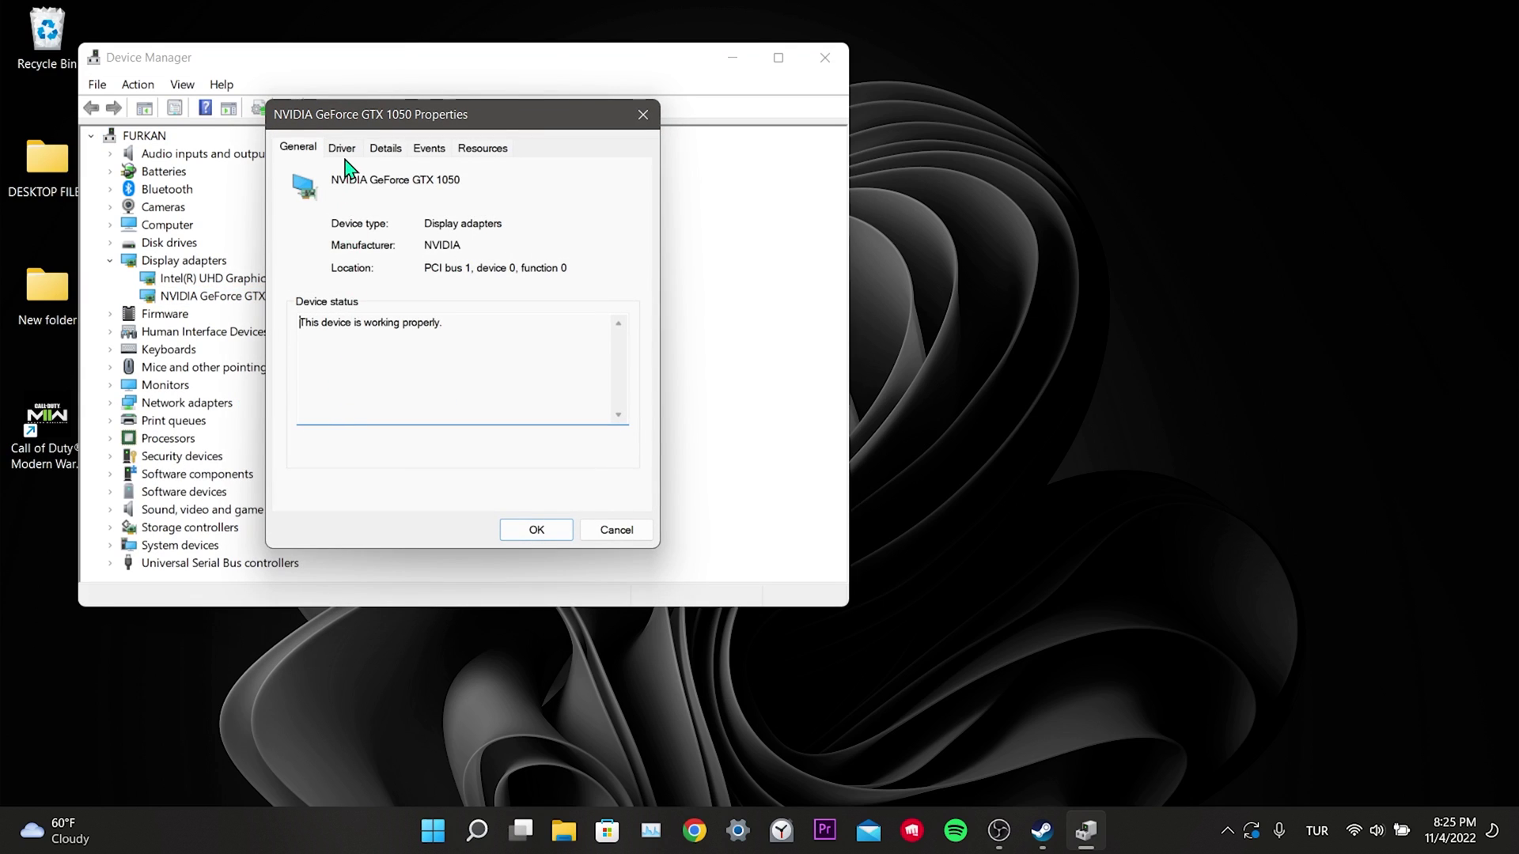
left_click(342, 149)
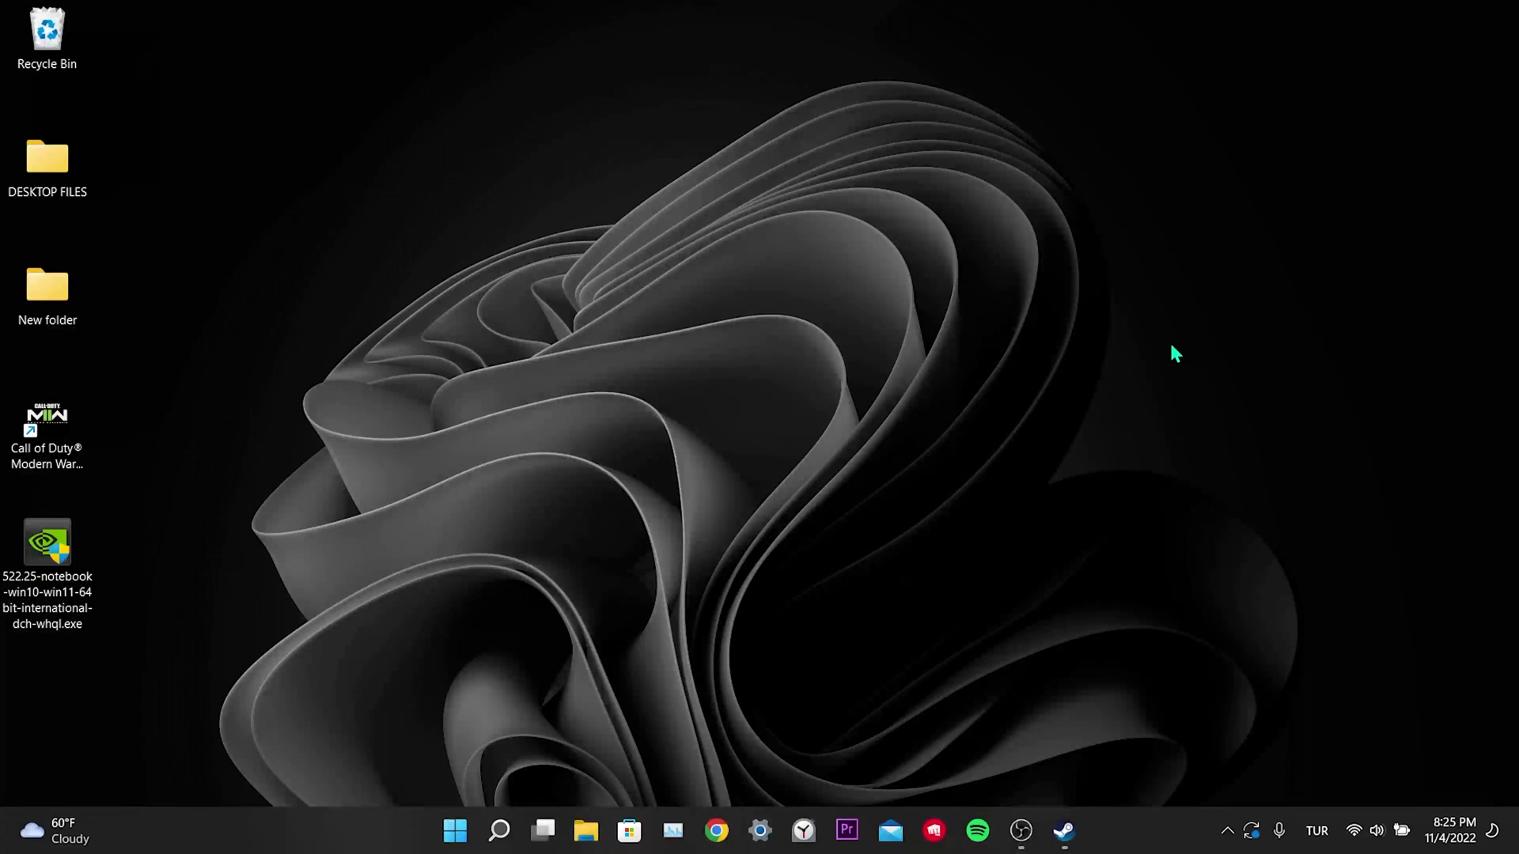
Step: Launch the NVIDIA 522.25 driver installer, accept its license agreement, and choose a custom installation with the clean installation option enabled
left_click(210, 534)
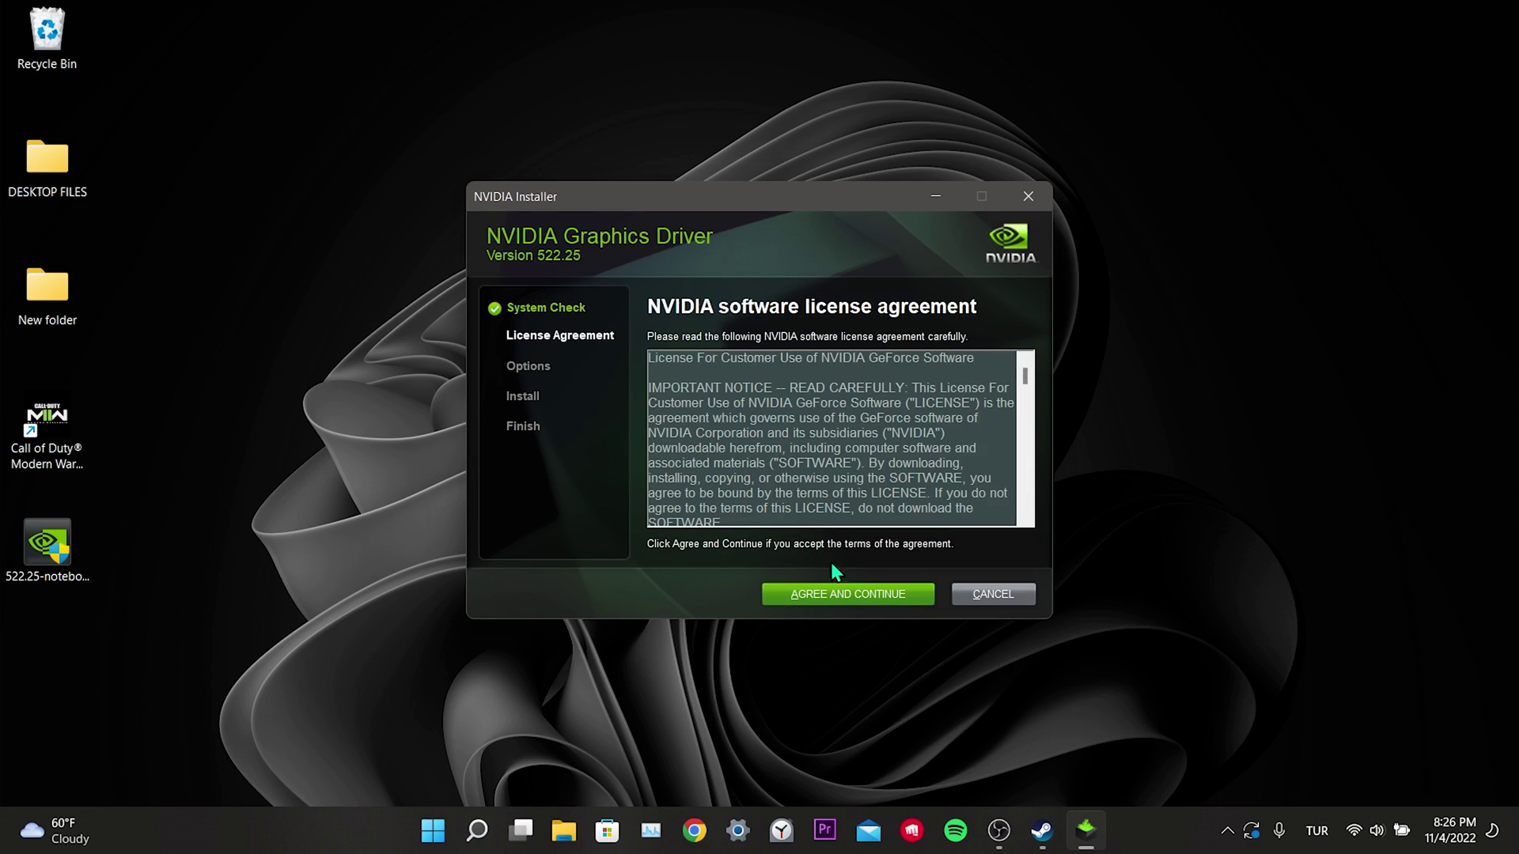
left_click(877, 597)
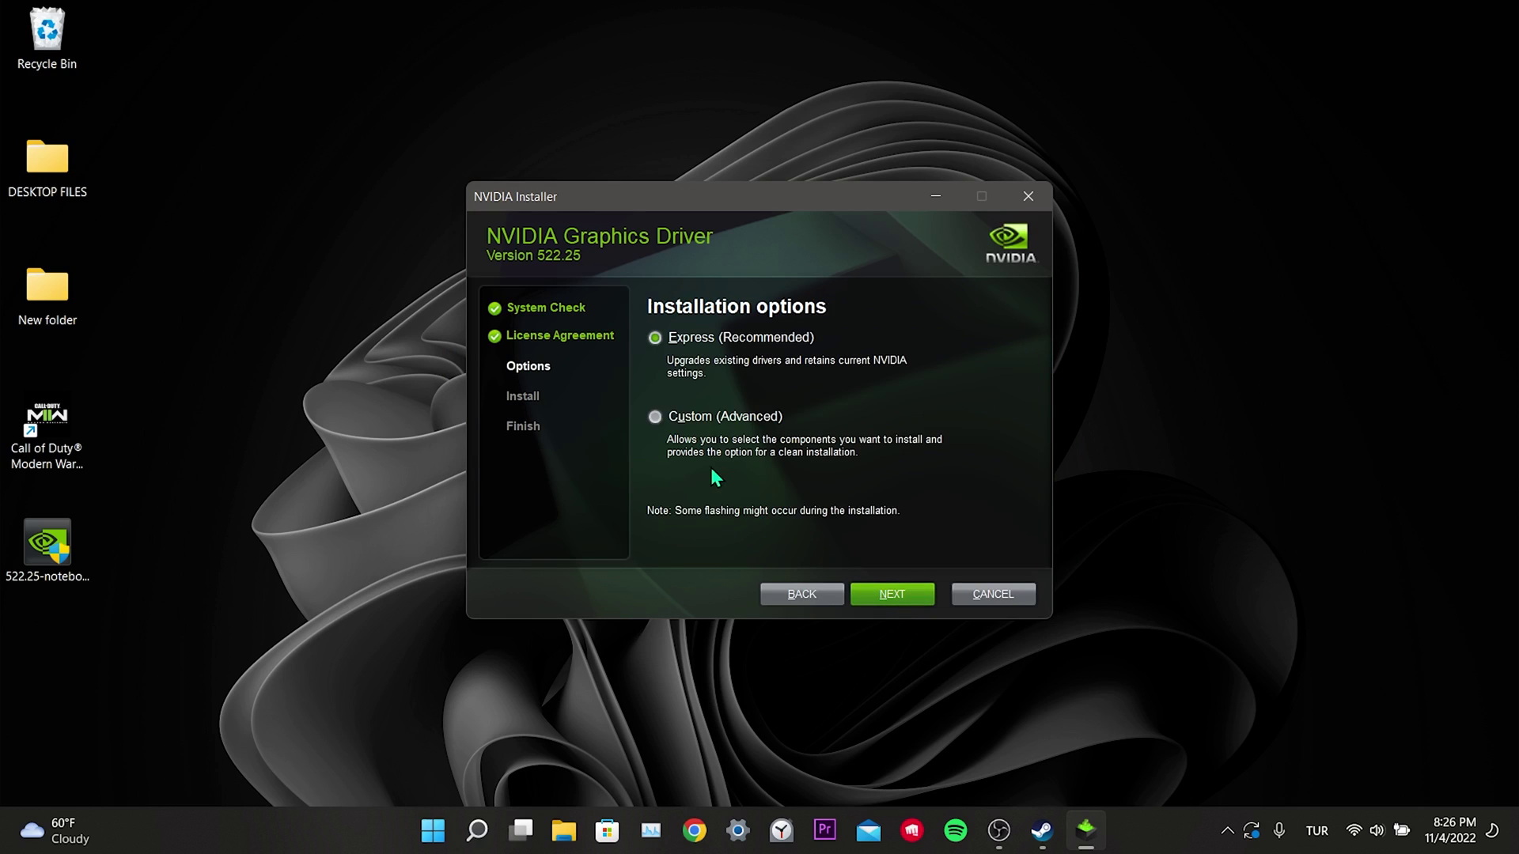
left_click(654, 417)
left_click(912, 587)
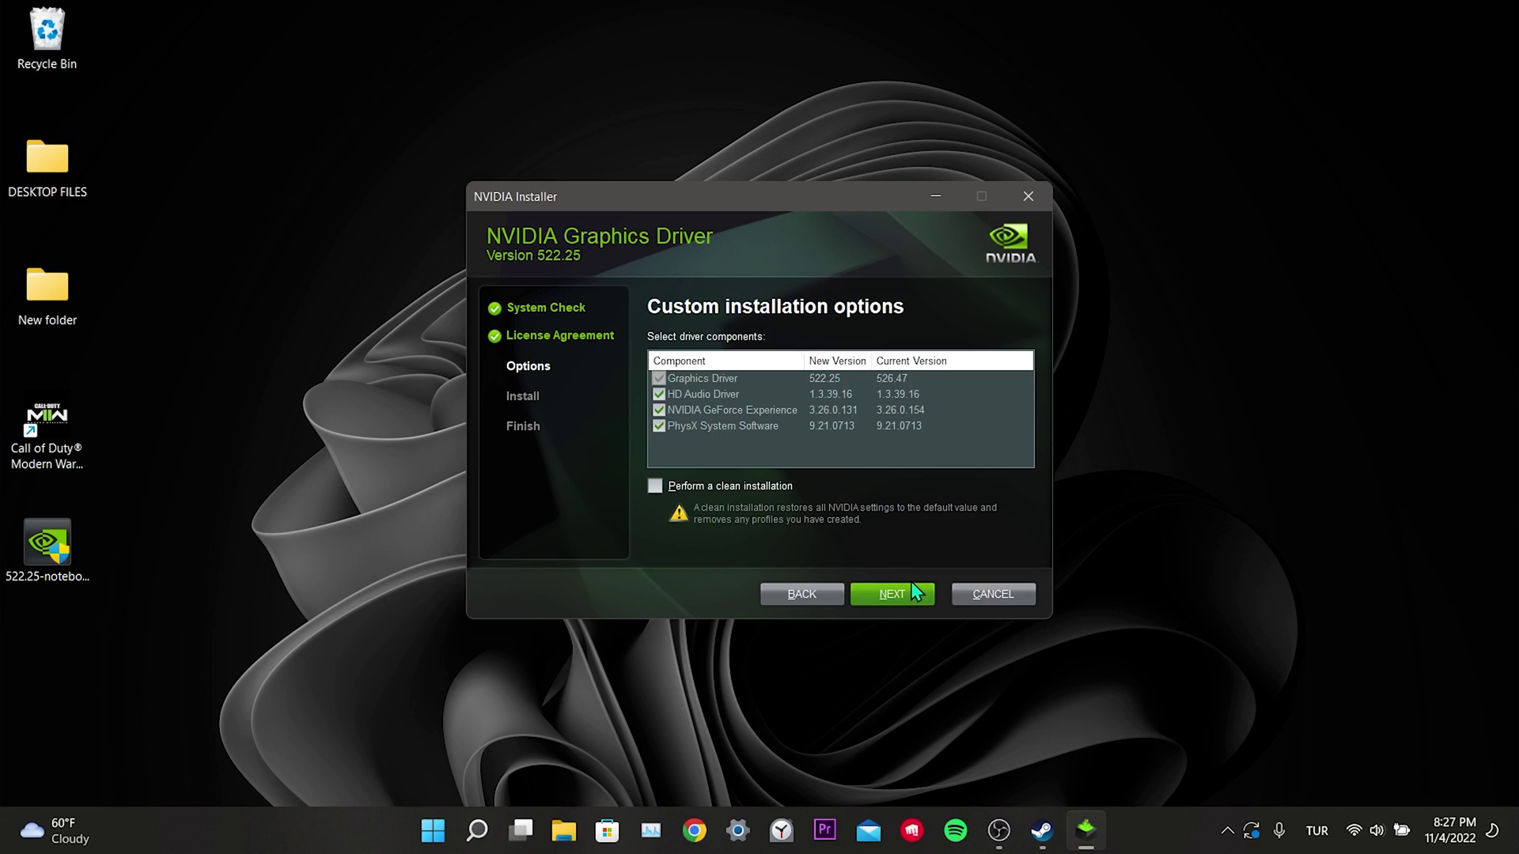
left_click(657, 486)
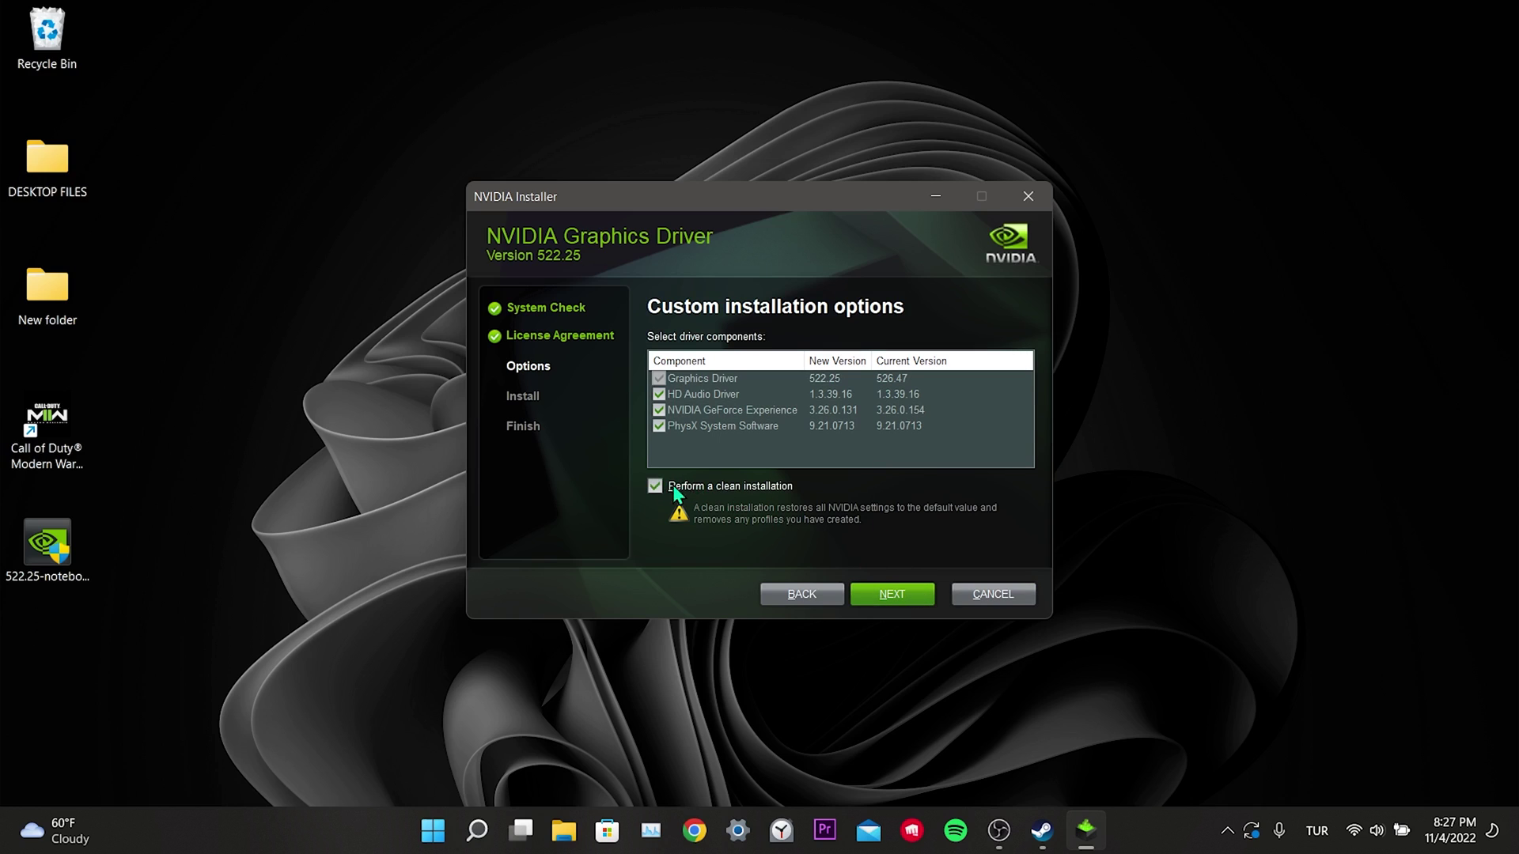